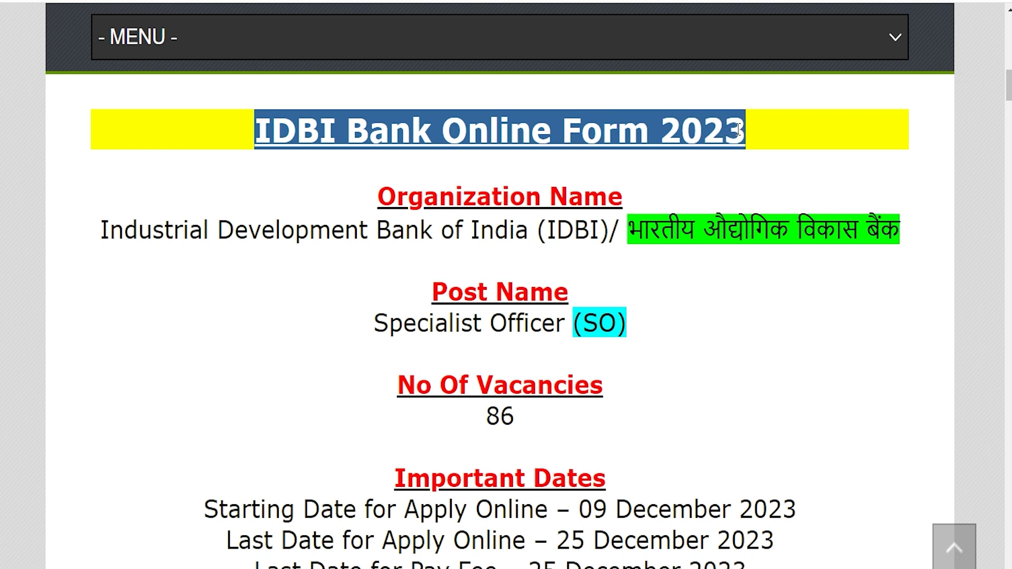
- Highlight the organization name and the 86 vacancies in the job notification
{"action": "left_click_drag", "start_coordinate": [139, 223], "coordinate": [727, 230]}
{"action": "left_click_drag", "start_coordinate": [389, 322], "coordinate": [624, 324]}
{"action": "left_click_drag", "start_coordinate": [480, 421], "coordinate": [553, 409]}
{"action": "scroll", "coordinate": [548, 387], "scroll_direction": "down", "scroll_amount": 1}
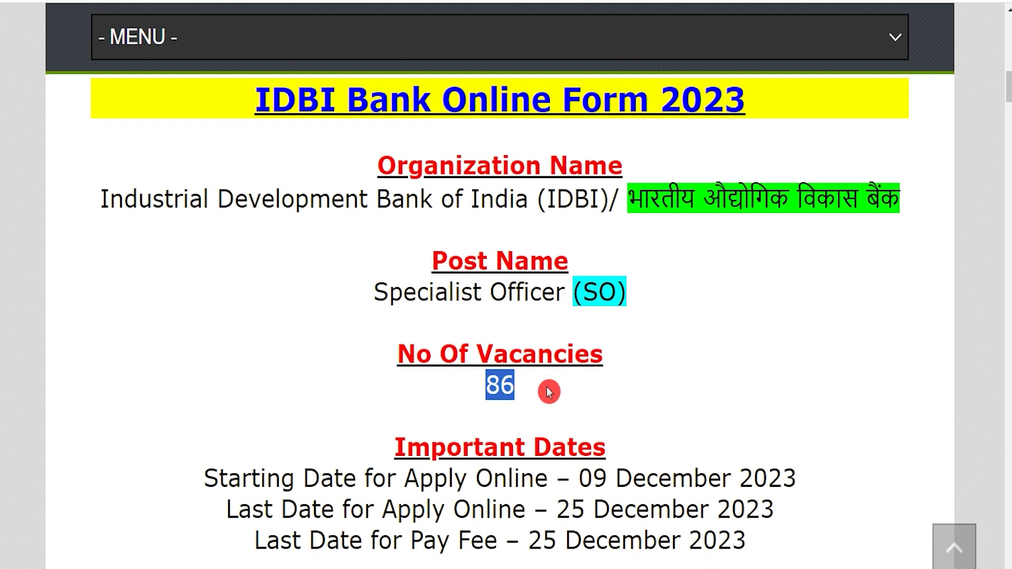
{"action": "left_click_drag", "start_coordinate": [579, 446], "coordinate": [797, 448]}
{"action": "left_click_drag", "start_coordinate": [559, 477], "coordinate": [775, 478]}
- Read on through the dates and job location, highlighting them, down to the Important Links heading
{"action": "scroll", "coordinate": [578, 367], "scroll_direction": "down", "scroll_amount": 2}
{"action": "scroll", "coordinate": [579, 367], "scroll_direction": "down", "scroll_amount": 5}
{"action": "left_click_drag", "start_coordinate": [425, 311], "coordinate": [543, 303]}
{"action": "scroll", "coordinate": [531, 366], "scroll_direction": "down", "scroll_amount": 6}
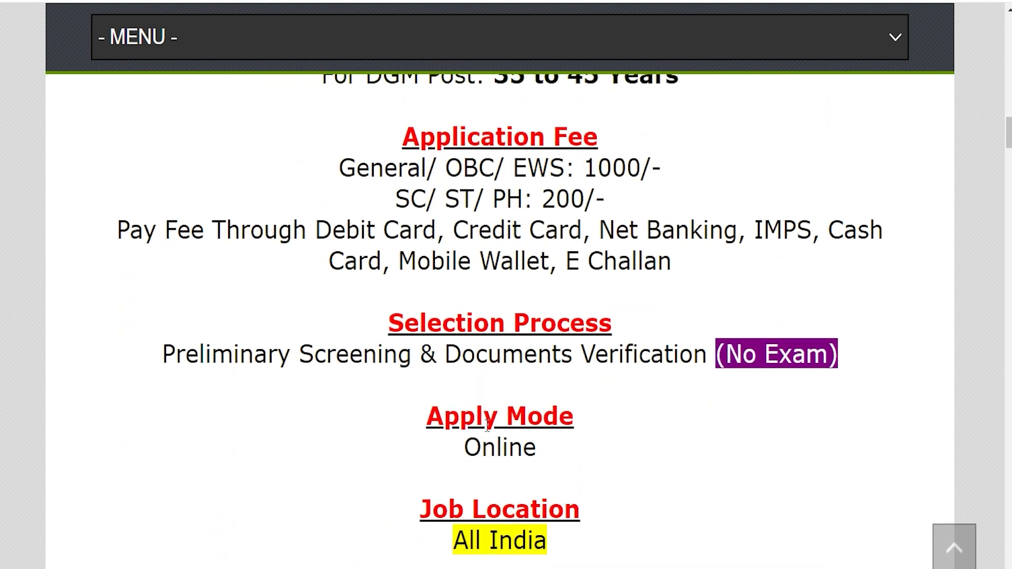
{"action": "left_click_drag", "start_coordinate": [463, 539], "coordinate": [529, 540]}
{"action": "scroll", "coordinate": [551, 502], "scroll_direction": "down", "scroll_amount": 4}
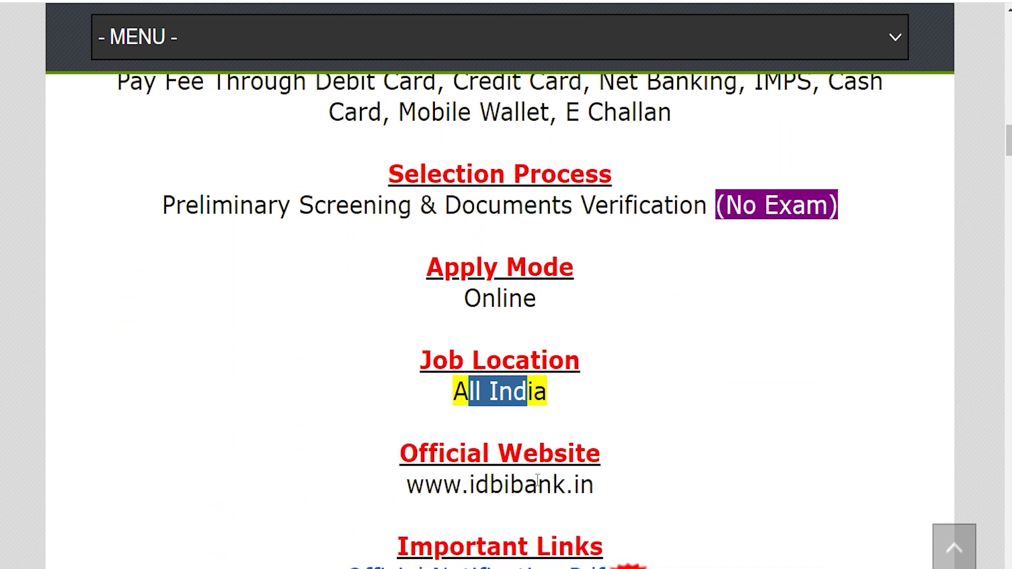
{"action": "scroll", "coordinate": [439, 465], "scroll_direction": "down", "scroll_amount": 1}
{"action": "left_click_drag", "start_coordinate": [414, 445], "coordinate": [606, 448]}
{"action": "left_click_drag", "start_coordinate": [303, 481], "coordinate": [605, 478]}
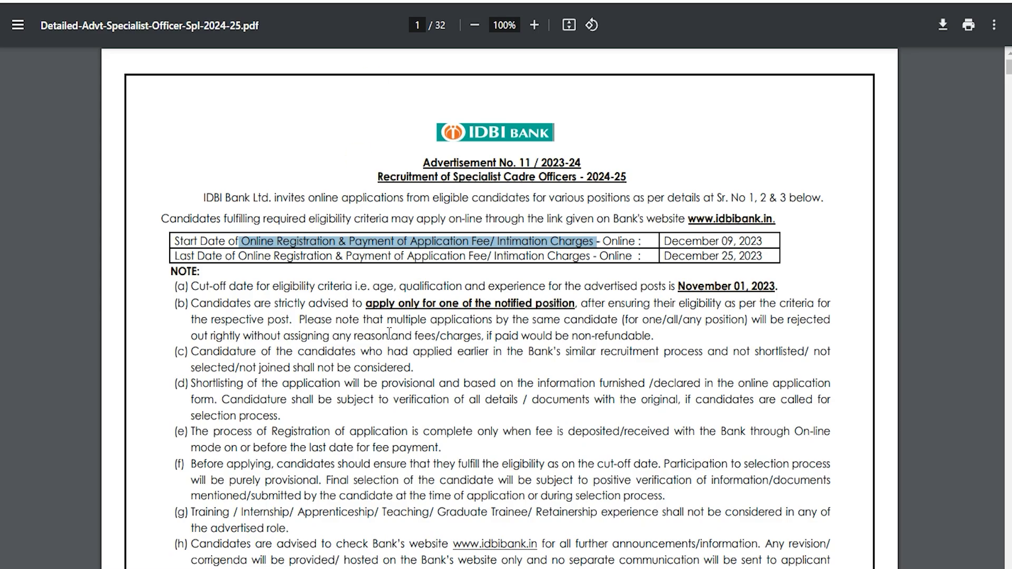
{"action": "scroll", "coordinate": [526, 358], "scroll_direction": "down", "scroll_amount": 10}
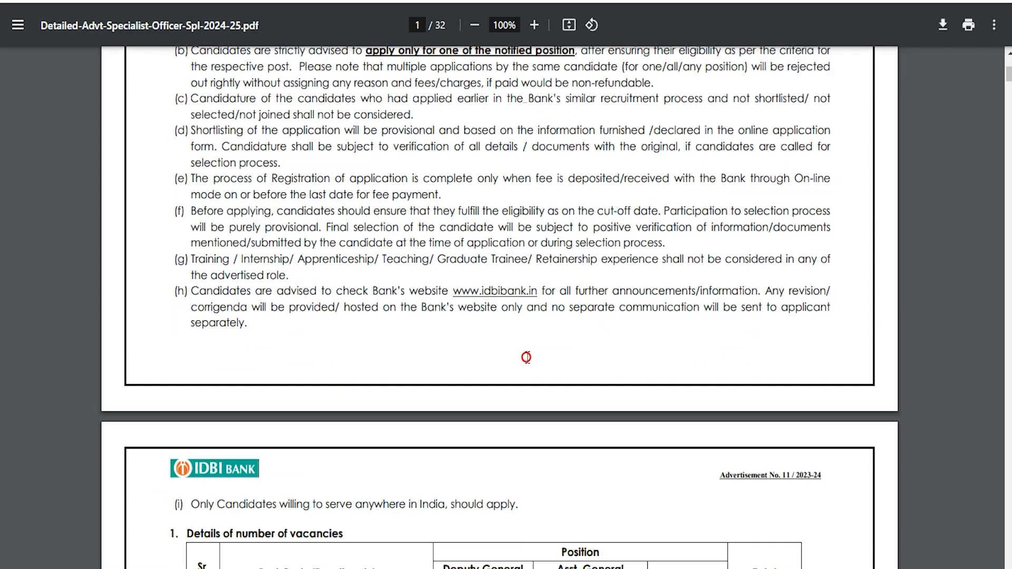
{"action": "scroll", "coordinate": [528, 357], "scroll_direction": "up", "scroll_amount": 8}
{"action": "scroll", "coordinate": [528, 358], "scroll_direction": "up", "scroll_amount": 2}
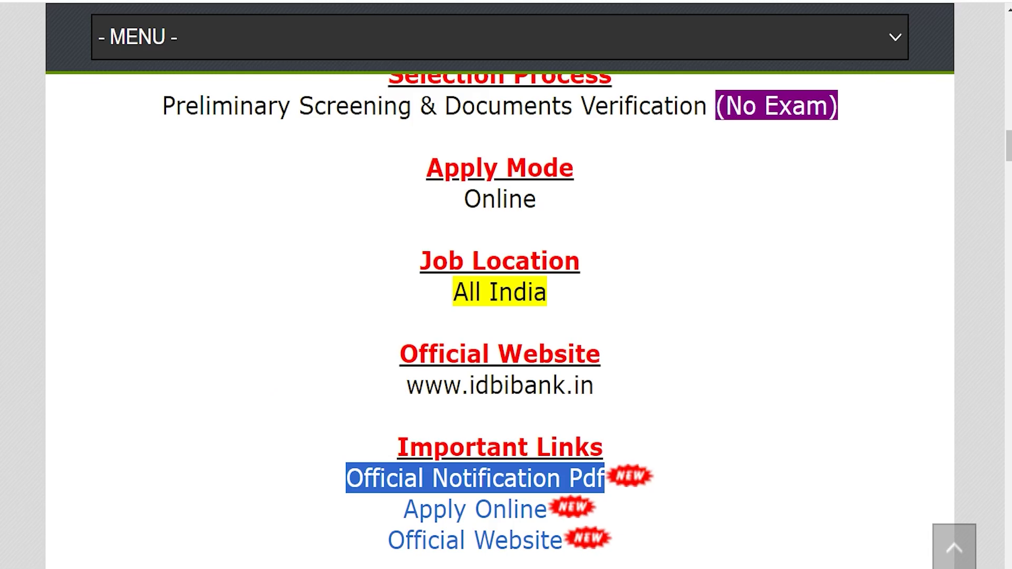
- Follow Apply Online to the login page and choose New Registration for a blank Basic Info form
{"action": "left_click_drag", "start_coordinate": [379, 507], "coordinate": [548, 509]}
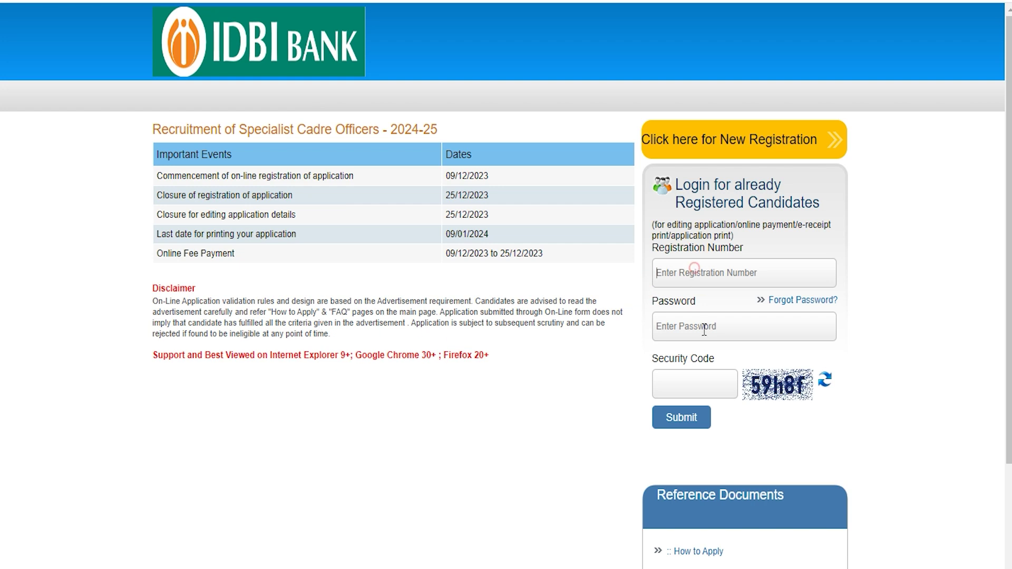
{"action": "left_click", "coordinate": [694, 381]}
{"action": "left_click", "coordinate": [773, 150]}
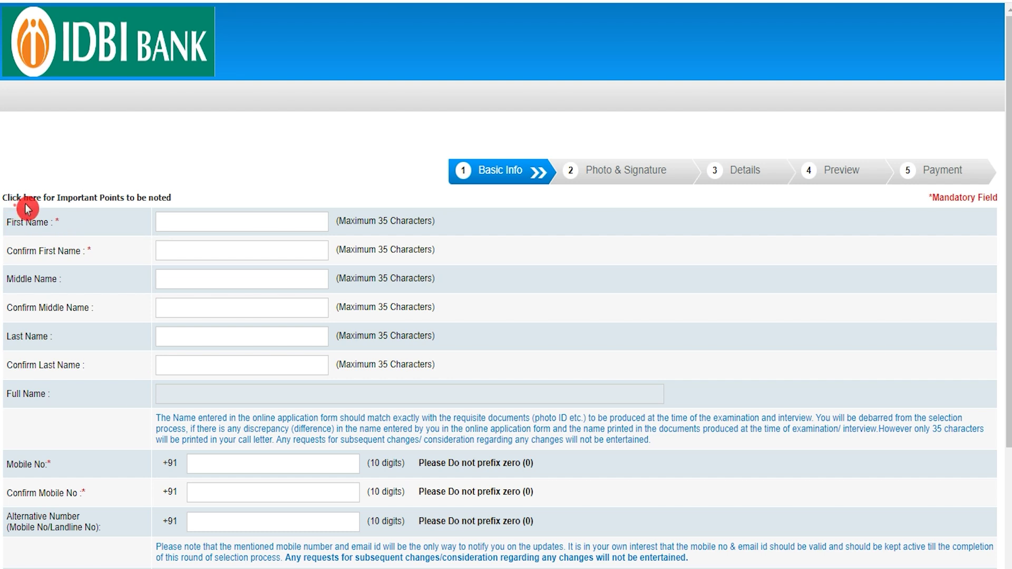
- Enter and confirm the candidate's first name, leaving the optional middle name empty
{"action": "left_click", "coordinate": [175, 219]}
{"action": "type", "text": "Amit"}
{"action": "key", "text": "Tab"}
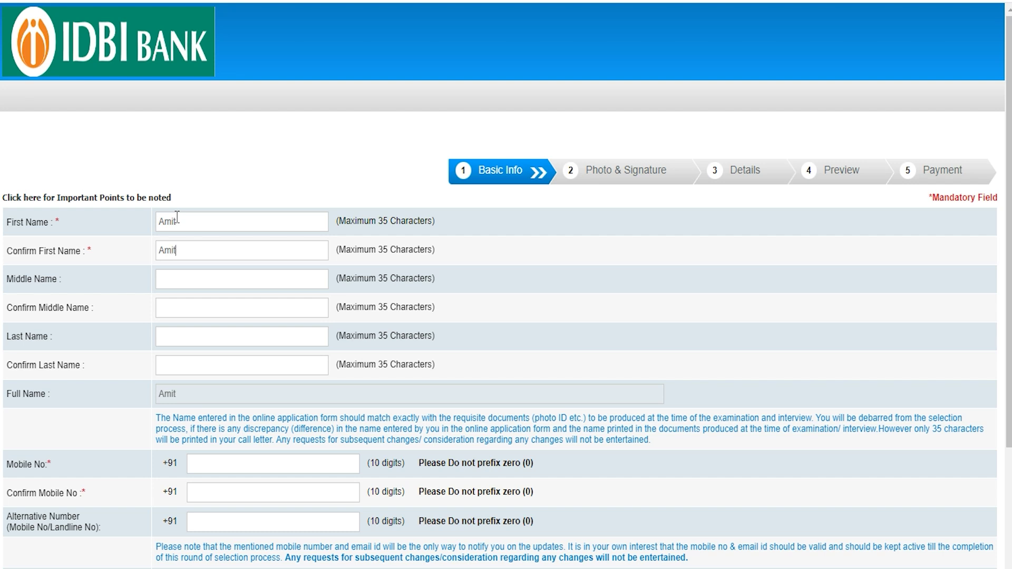
{"action": "left_click", "coordinate": [32, 278]}
{"action": "left_click", "coordinate": [28, 306]}
{"action": "left_click", "coordinate": [283, 384]}
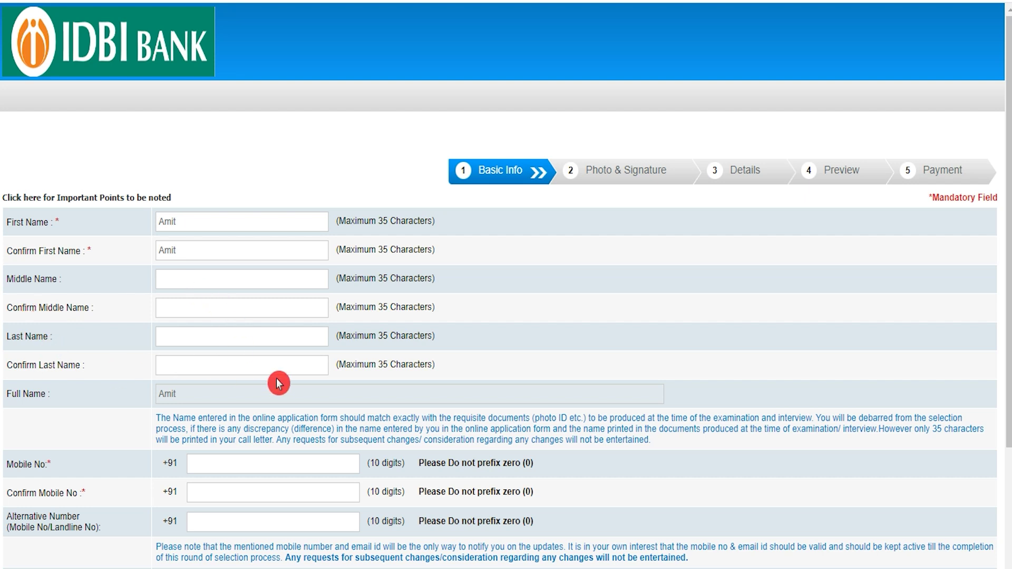
- Enter and confirm the mobile number, leaving the optional alternative number blank
{"action": "scroll", "coordinate": [283, 384], "scroll_direction": "down", "scroll_amount": 3}
{"action": "left_click", "coordinate": [207, 314]}
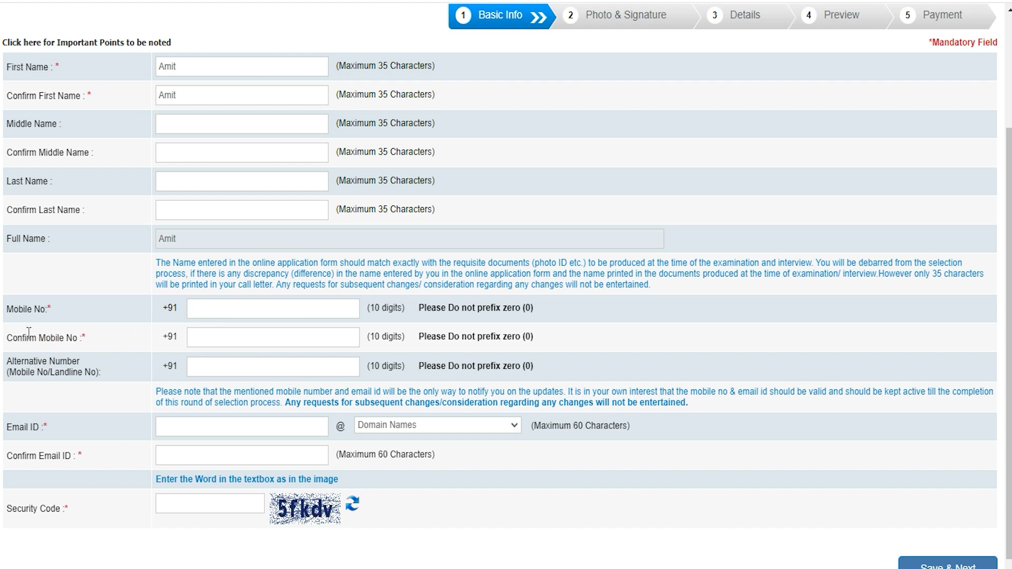
{"action": "left_click", "coordinate": [231, 334]}
{"action": "left_click", "coordinate": [220, 368]}
{"action": "left_click", "coordinate": [74, 369]}
- Enter the email ID and select gmail.com as its domain
{"action": "scroll", "coordinate": [295, 367], "scroll_direction": "down", "scroll_amount": 1}
{"action": "scroll", "coordinate": [296, 368], "scroll_direction": "down", "scroll_amount": 1}
{"action": "type", "text": "abc"}
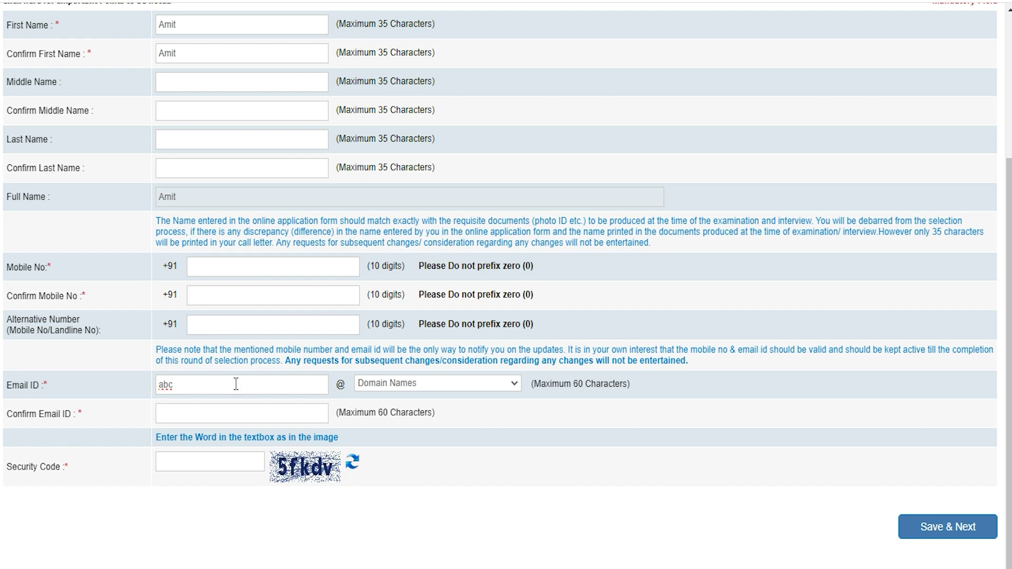
{"action": "left_click", "coordinate": [389, 383]}
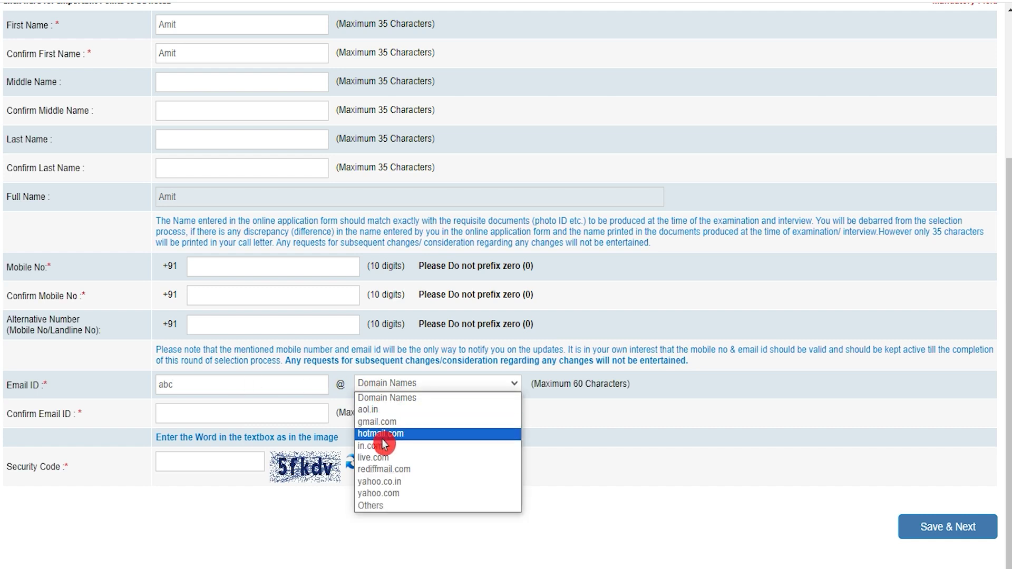
{"action": "left_click", "coordinate": [388, 422]}
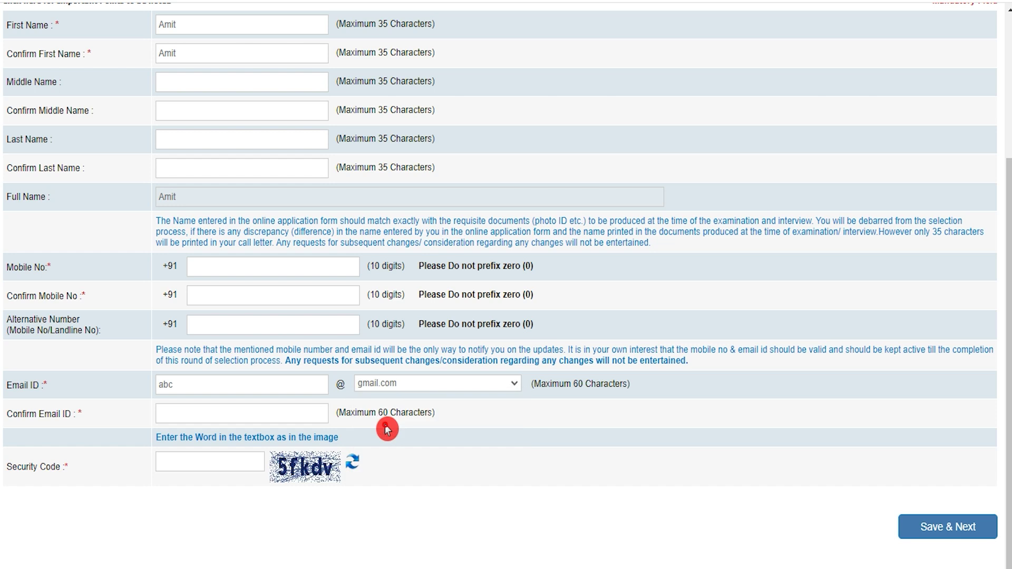
{"action": "type", "text": "abc@"}
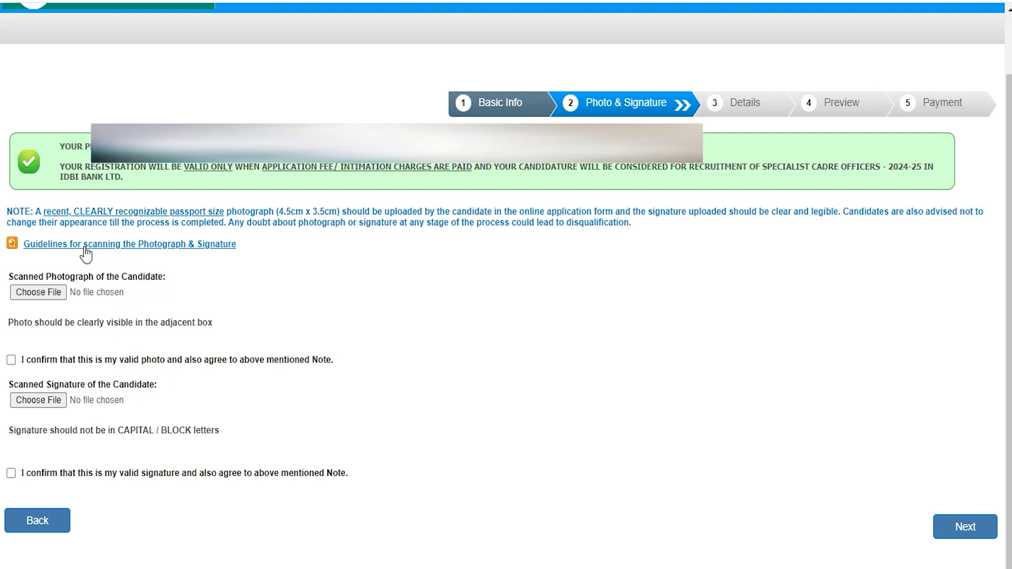
- Check the 10–60 kb photo and 10–30 kb signature limits, try choosing a photo, and continue to Details
{"action": "left_click", "coordinate": [200, 245]}
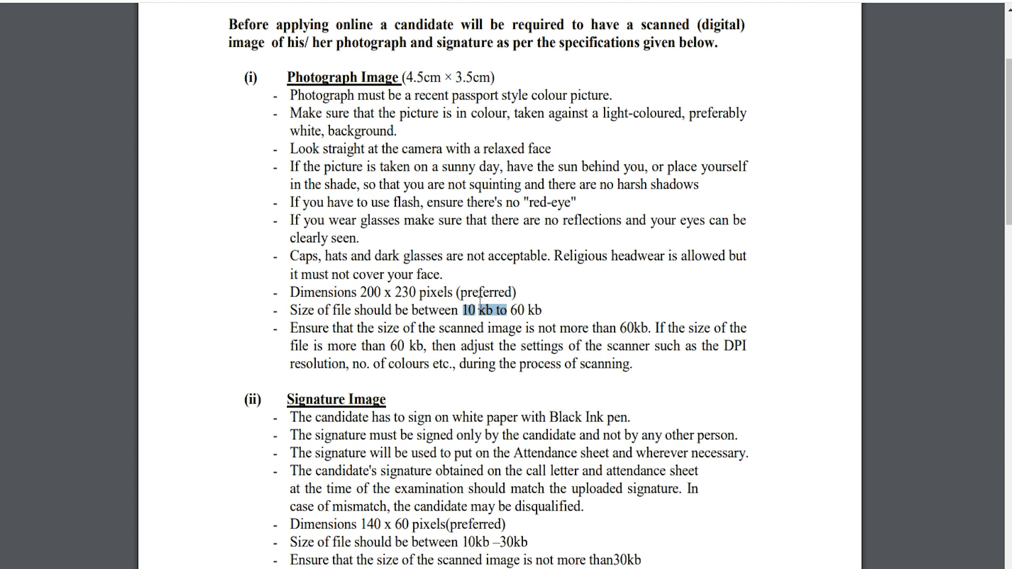
{"action": "left_click_drag", "start_coordinate": [463, 309], "coordinate": [542, 311]}
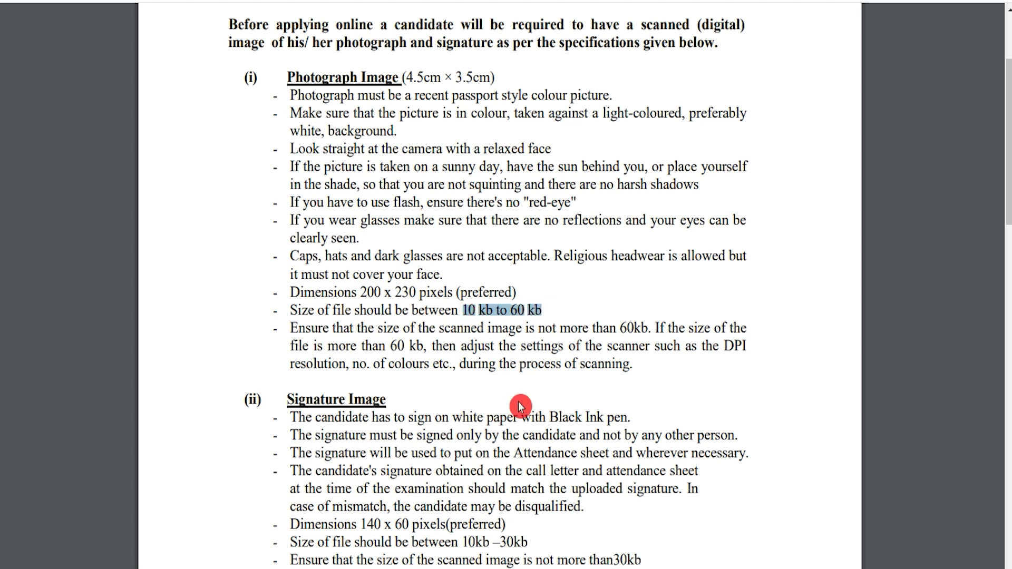
{"action": "left_click_drag", "start_coordinate": [462, 541], "coordinate": [528, 542]}
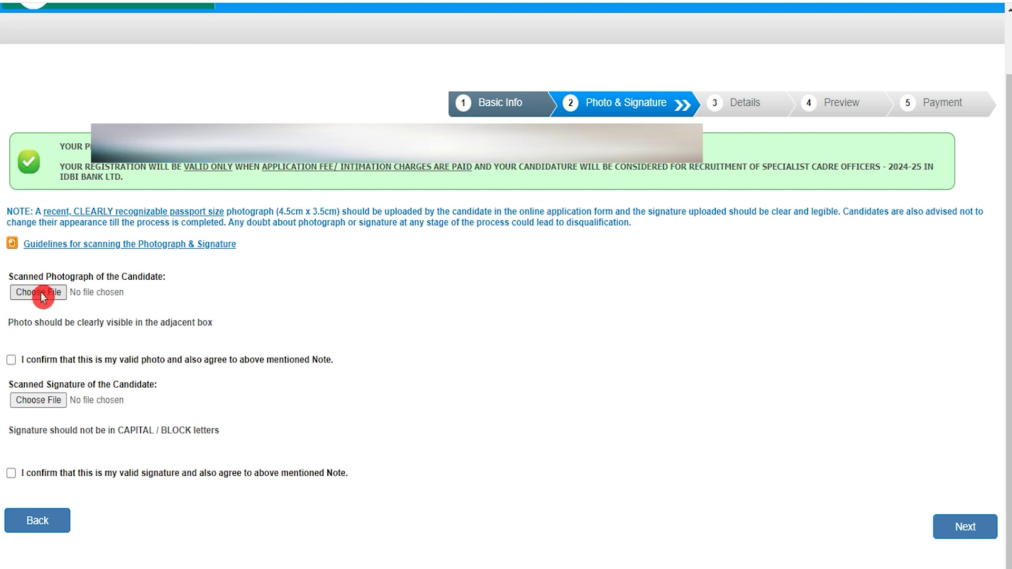
{"action": "left_click", "coordinate": [567, 405]}
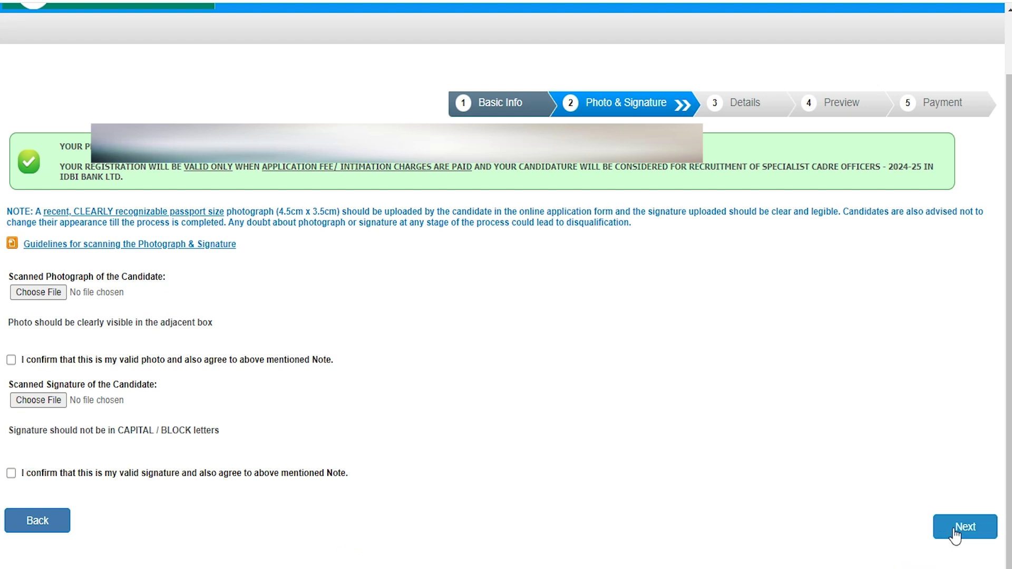
{"action": "left_click", "coordinate": [730, 314]}
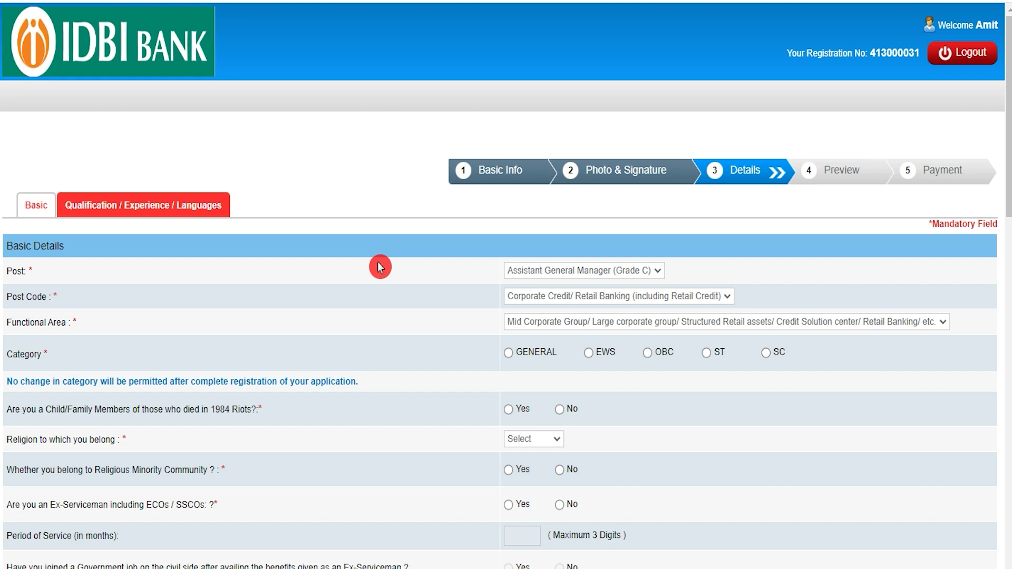
- Choose Assistant General Manager (Grade C), post code Corporate Credit/Retail Banking, and category SC
{"action": "left_click", "coordinate": [554, 272]}
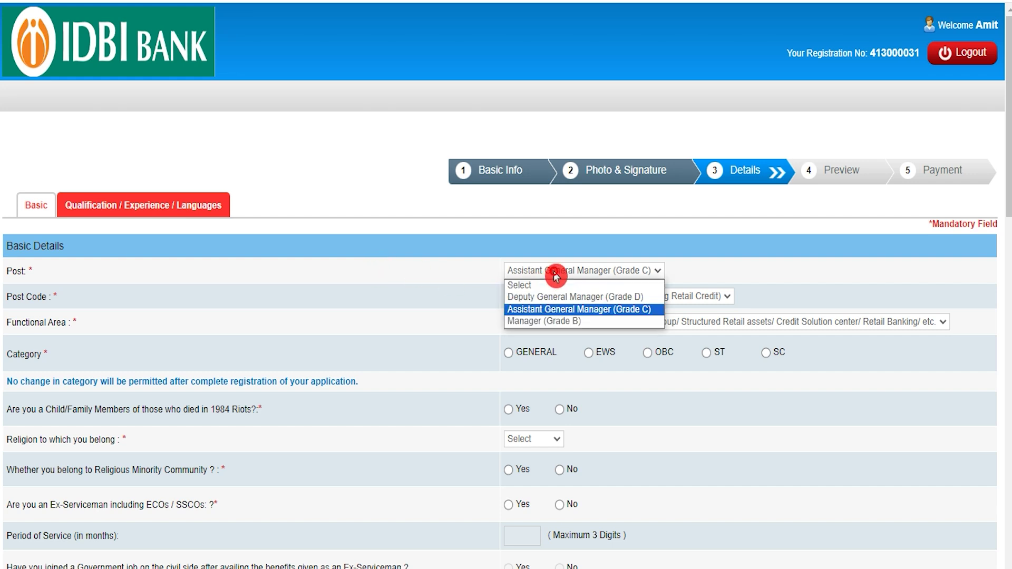
{"action": "left_click", "coordinate": [561, 309]}
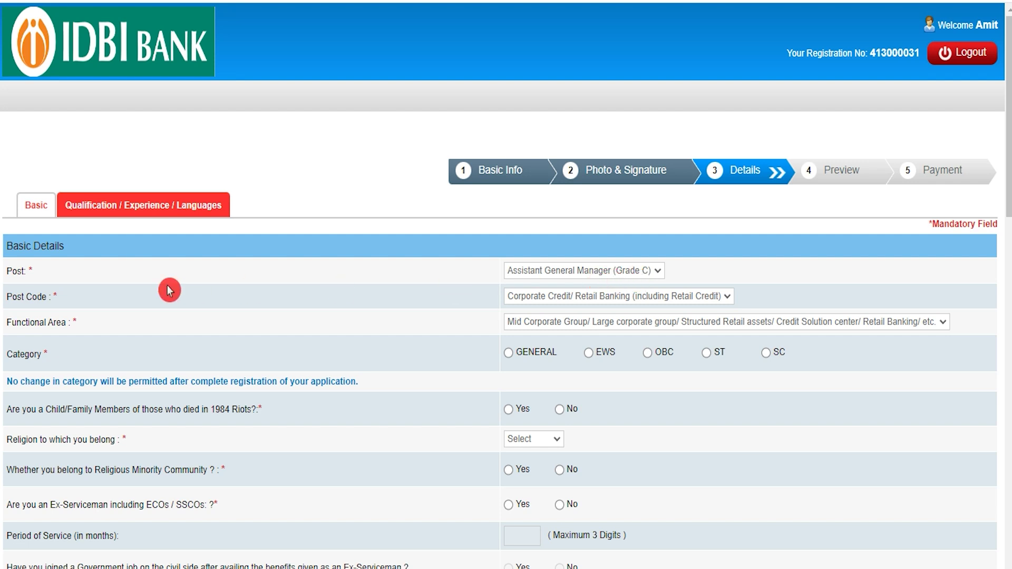
{"action": "left_click", "coordinate": [549, 298]}
{"action": "left_click", "coordinate": [538, 364]}
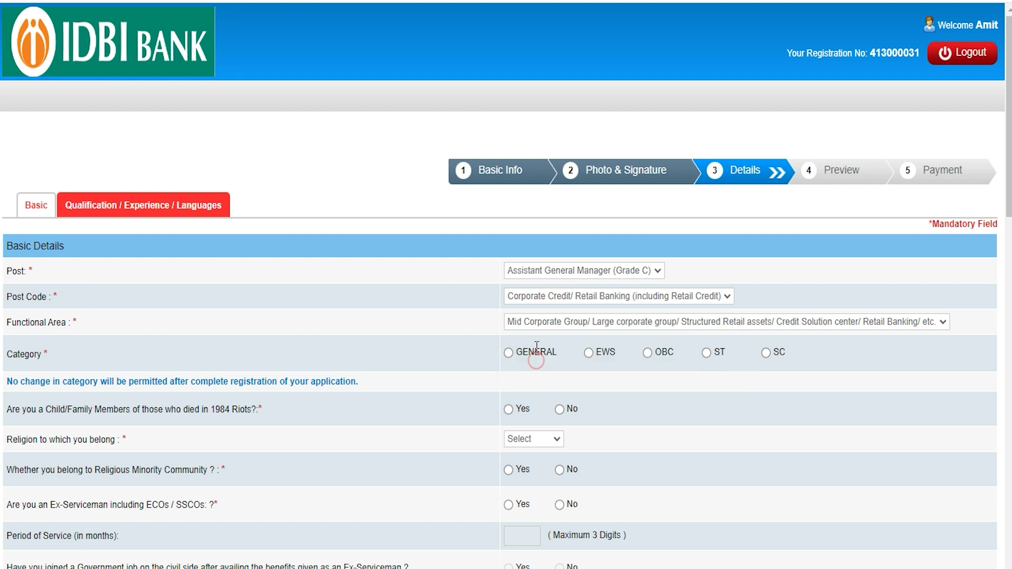
{"action": "left_click", "coordinate": [527, 322]}
{"action": "left_click", "coordinate": [527, 323]}
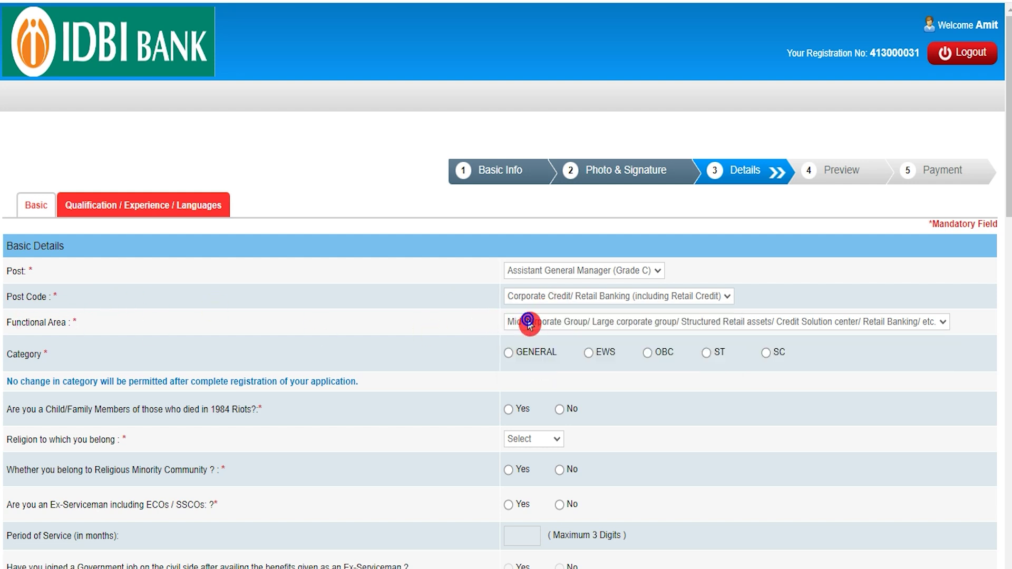
{"action": "left_click", "coordinate": [767, 352]}
{"action": "left_click", "coordinate": [634, 200]}
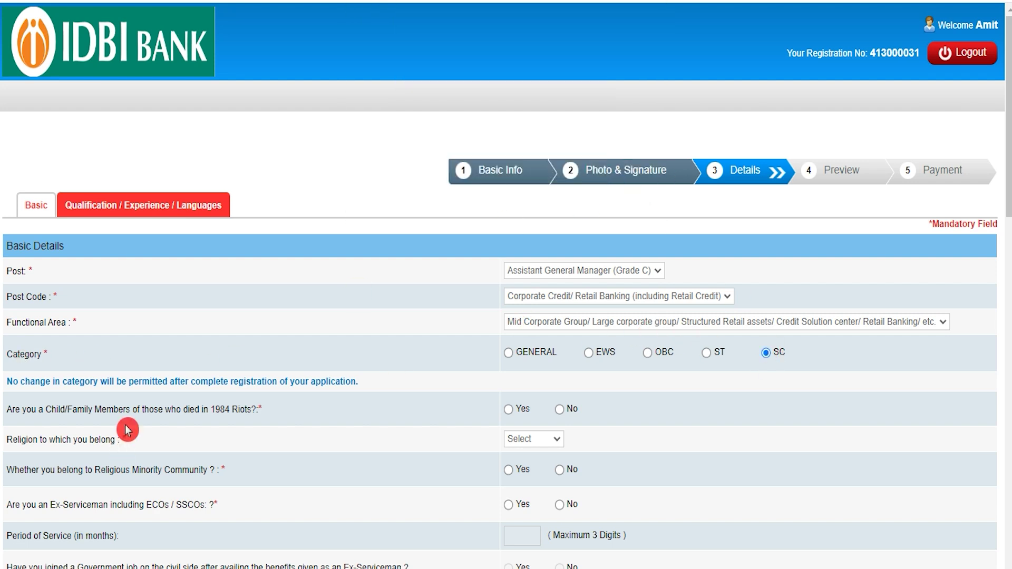
- Answer No to the 1984 riots, religious minority, ex-serviceman and IDBI employee questions
{"action": "left_click", "coordinate": [53, 409]}
{"action": "left_click_drag", "start_coordinate": [330, 417], "coordinate": [558, 425]}
{"action": "left_click", "coordinate": [509, 410]}
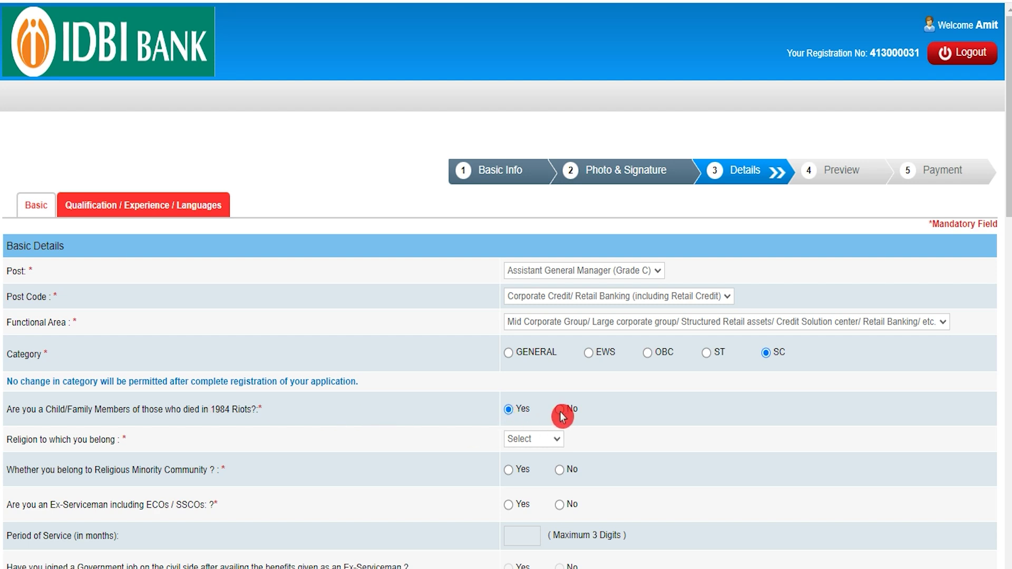
{"action": "scroll", "coordinate": [560, 412], "scroll_direction": "down", "scroll_amount": 3}
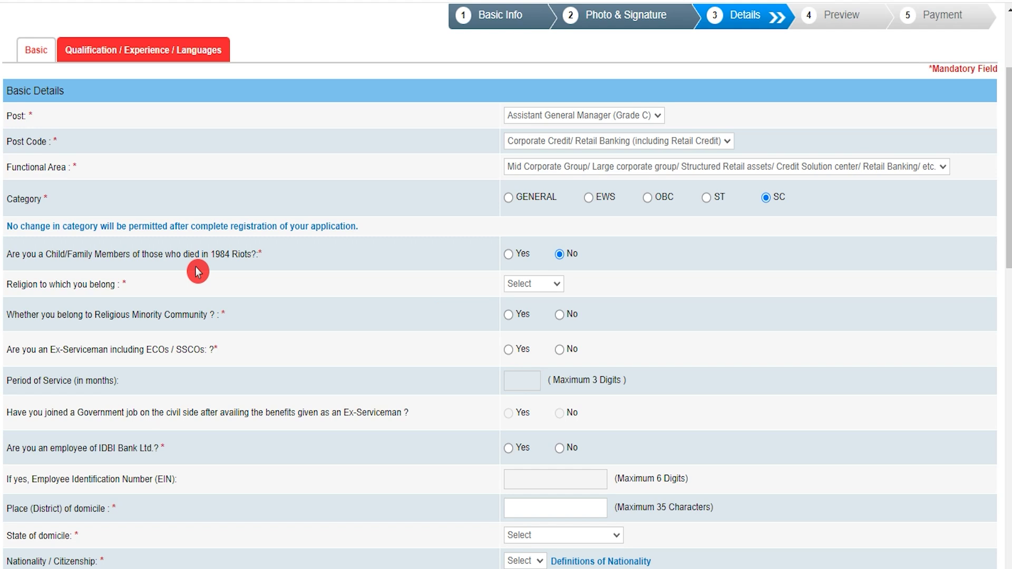
{"action": "left_click", "coordinate": [74, 314]}
{"action": "left_click", "coordinate": [509, 316]}
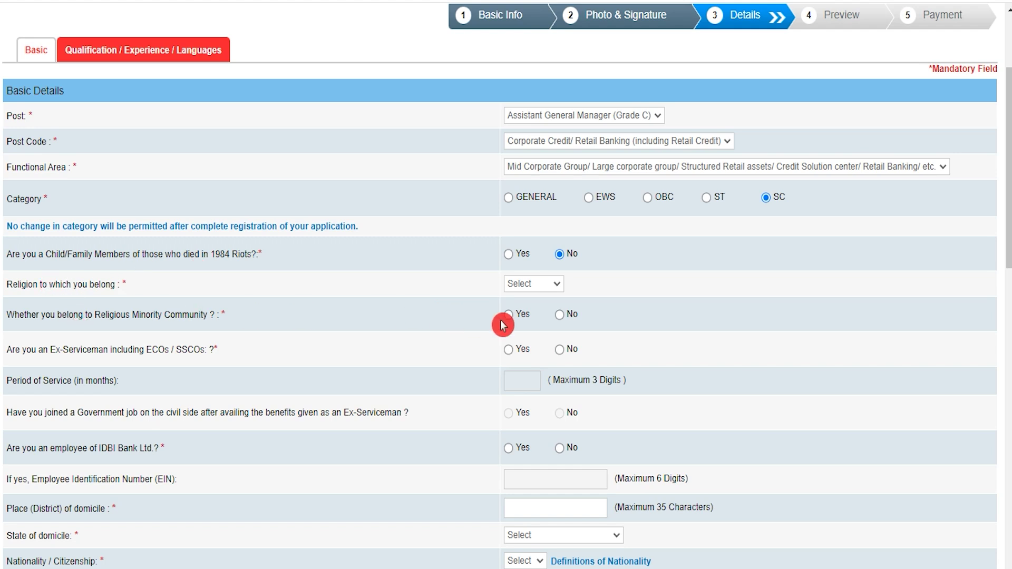
{"action": "left_click", "coordinate": [559, 316]}
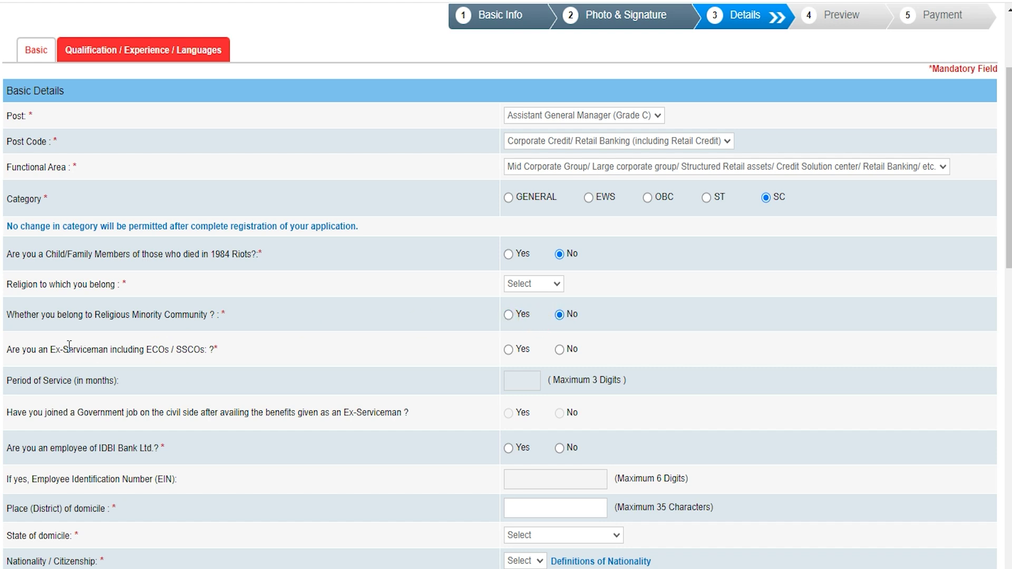
{"action": "left_click", "coordinate": [559, 350]}
{"action": "left_click", "coordinate": [31, 448]}
{"action": "left_click", "coordinate": [508, 449]}
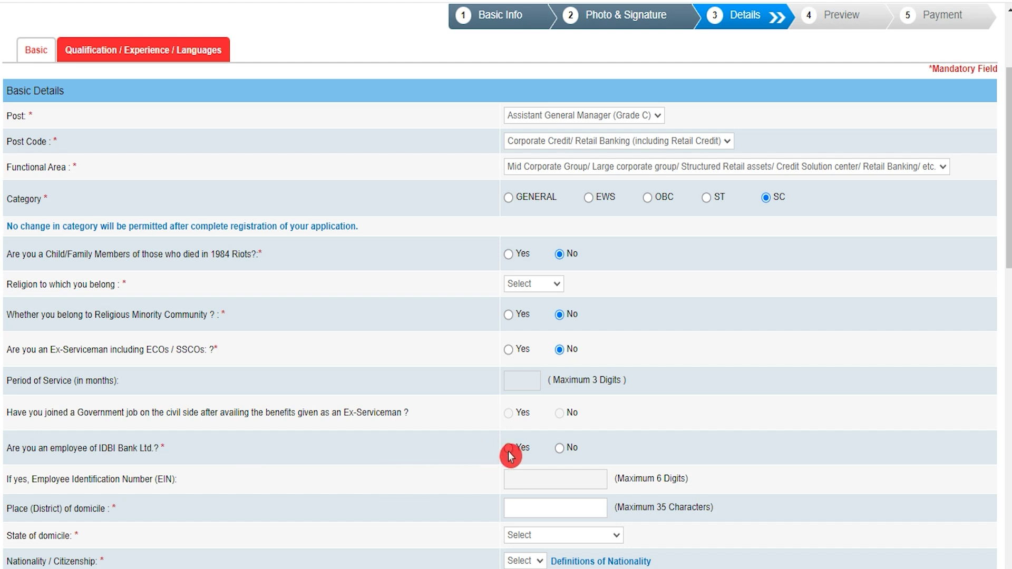
{"action": "left_click", "coordinate": [560, 448]}
{"action": "scroll", "coordinate": [609, 446], "scroll_direction": "down", "scroll_amount": 3}
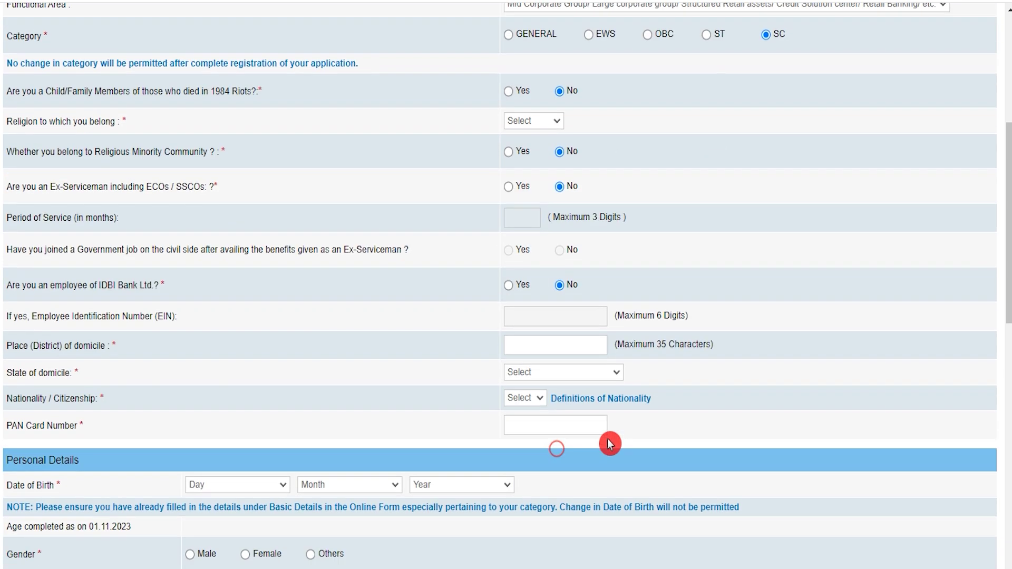
- Set domicile to Saharanpur, Uttar Pradesh, and nationality to Indian
{"action": "scroll", "coordinate": [610, 445], "scroll_direction": "down", "scroll_amount": 1}
{"action": "left_click", "coordinate": [20, 273]}
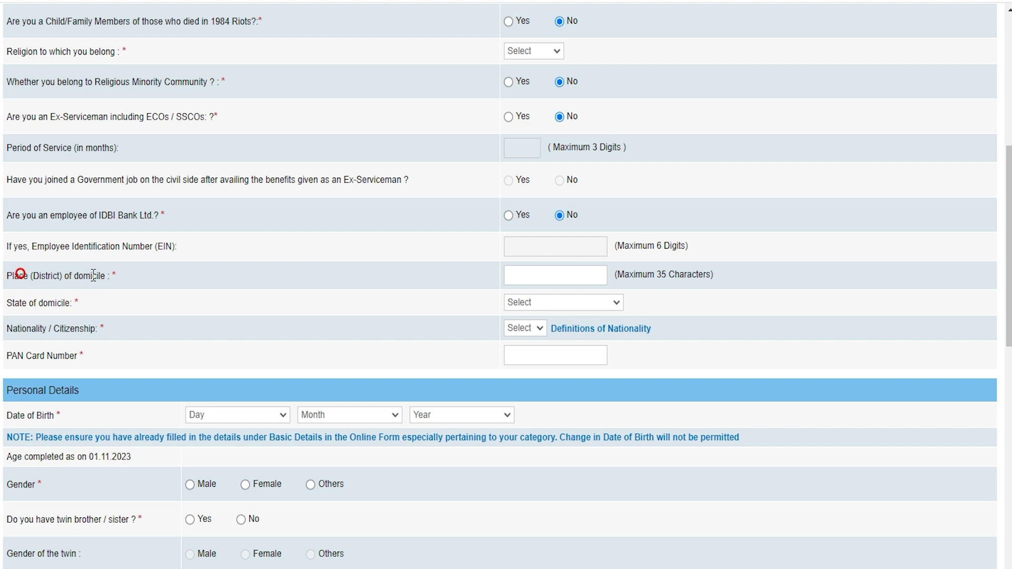
{"action": "left_click", "coordinate": [550, 275]}
{"action": "type", "text": "Saharanpur"}
{"action": "left_click", "coordinate": [534, 303]}
{"action": "key", "text": "u"}
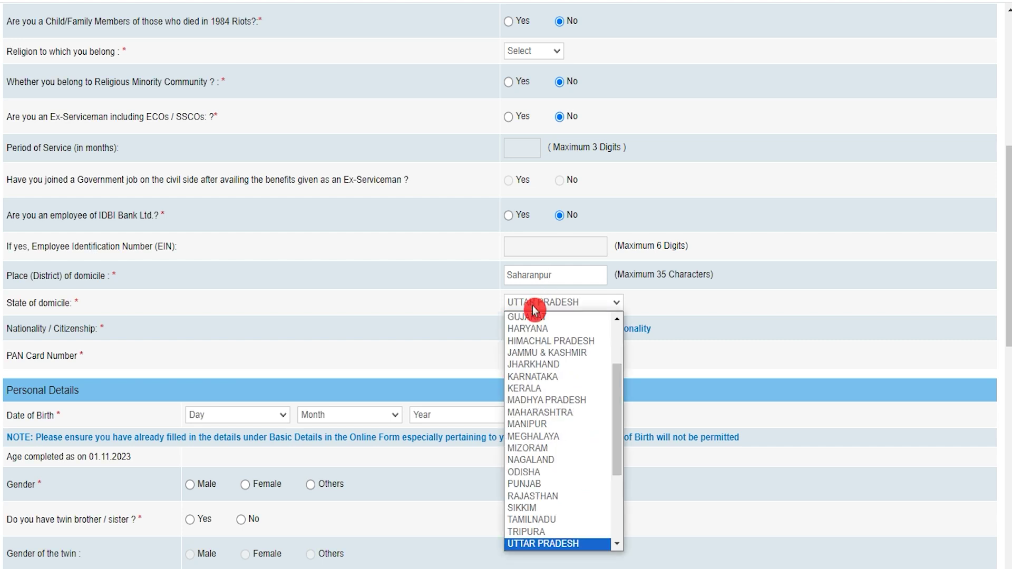
{"action": "left_click", "coordinate": [534, 309]}
{"action": "left_click", "coordinate": [525, 327]}
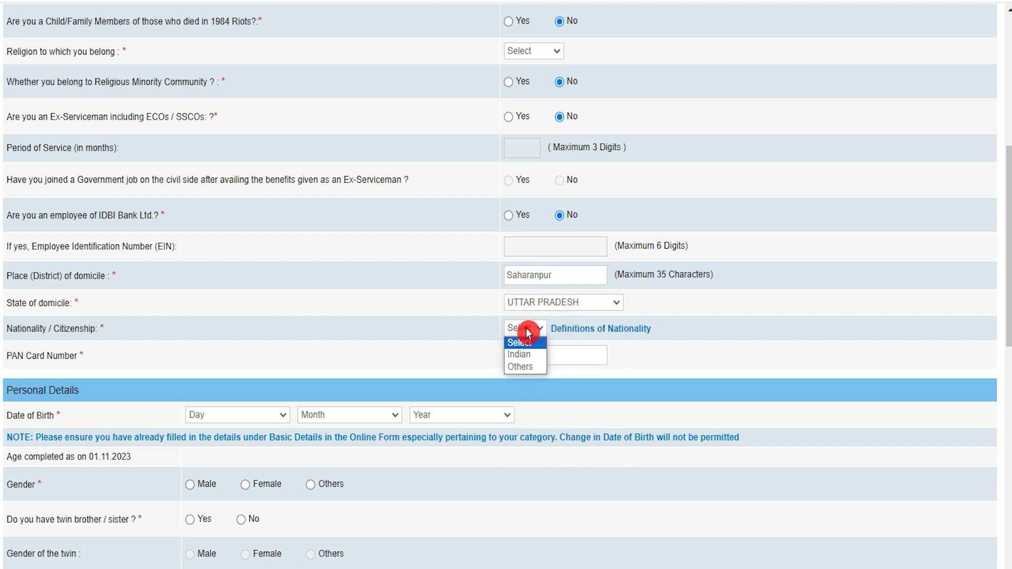
{"action": "left_click", "coordinate": [526, 355]}
{"action": "left_click", "coordinate": [533, 357]}
{"action": "scroll", "coordinate": [533, 342], "scroll_direction": "down", "scroll_amount": 4}
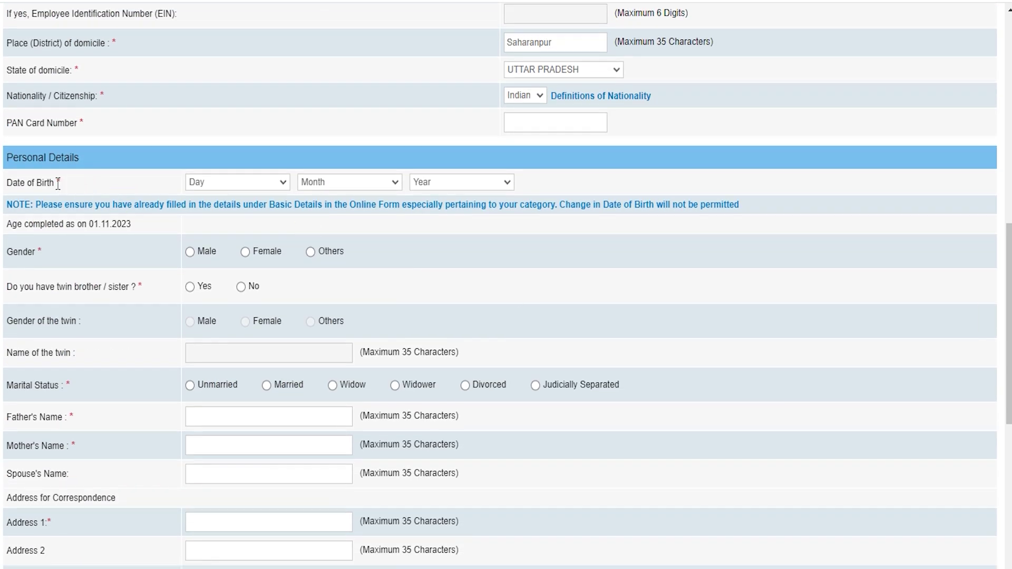
{"action": "left_click", "coordinate": [211, 182]}
{"action": "left_click", "coordinate": [211, 221]}
{"action": "left_click", "coordinate": [316, 184]}
{"action": "left_click", "coordinate": [339, 250]}
{"action": "left_click", "coordinate": [476, 185]}
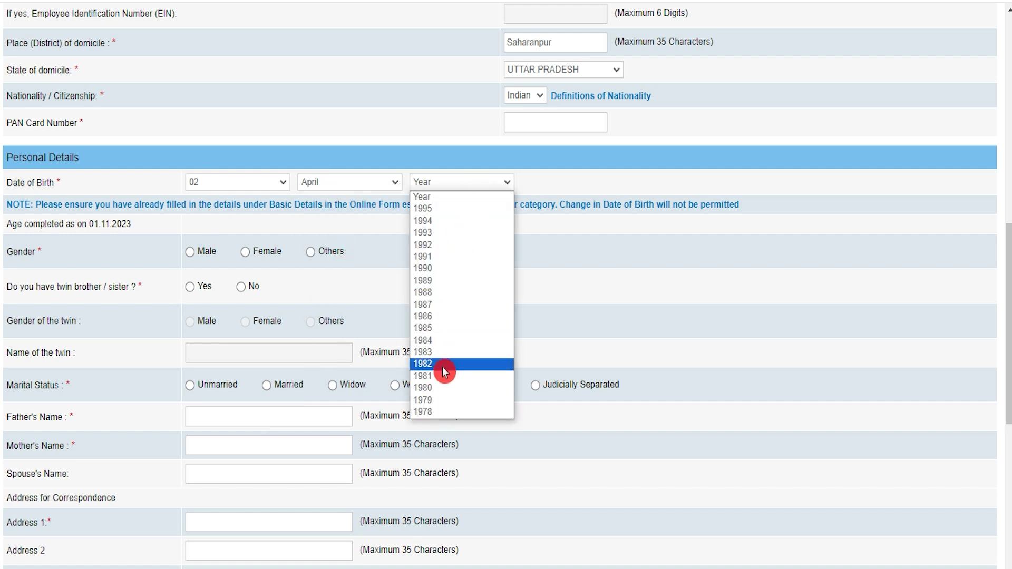
{"action": "left_click", "coordinate": [435, 401]}
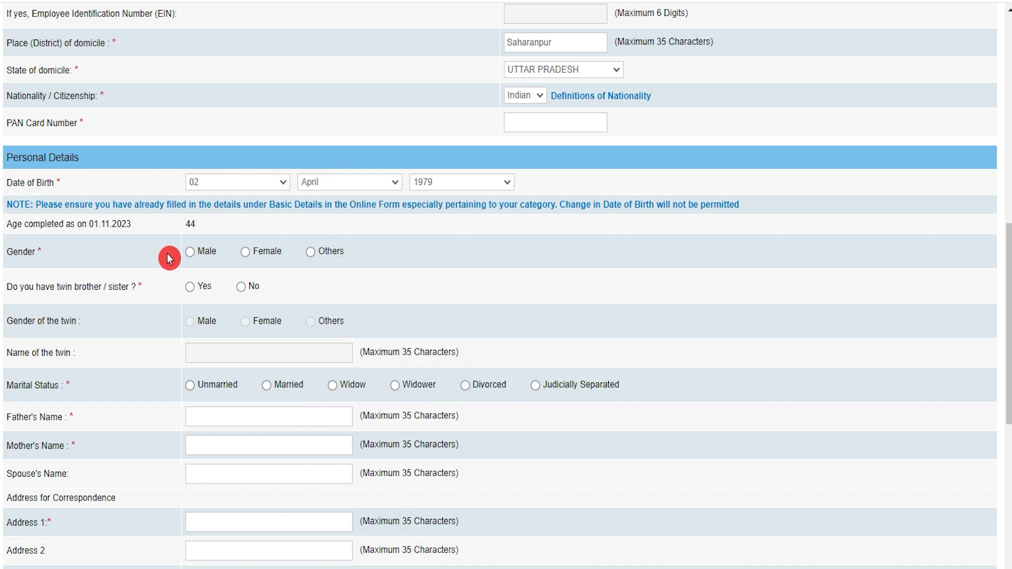
{"action": "left_click", "coordinate": [191, 252]}
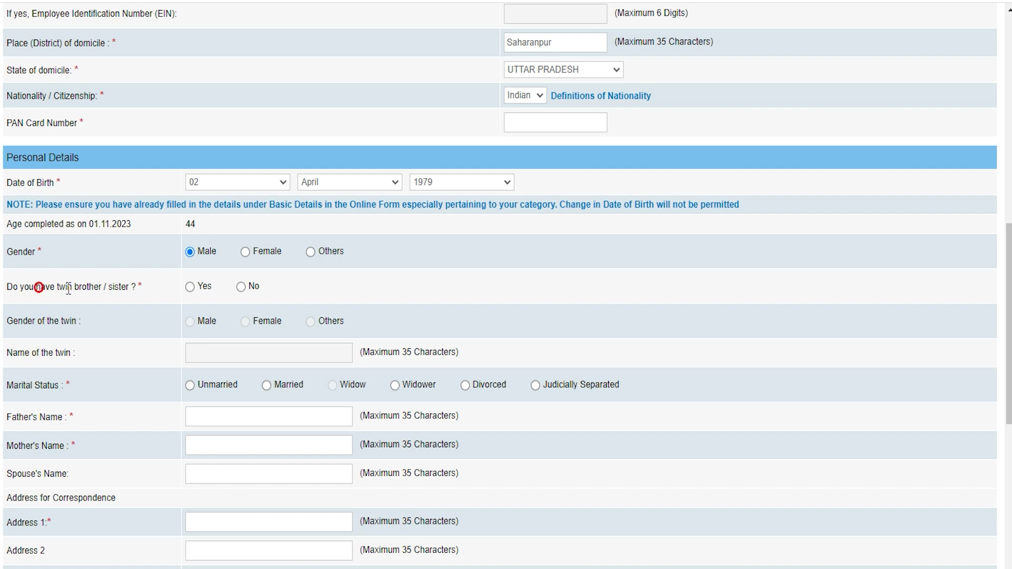
{"action": "left_click", "coordinate": [192, 290]}
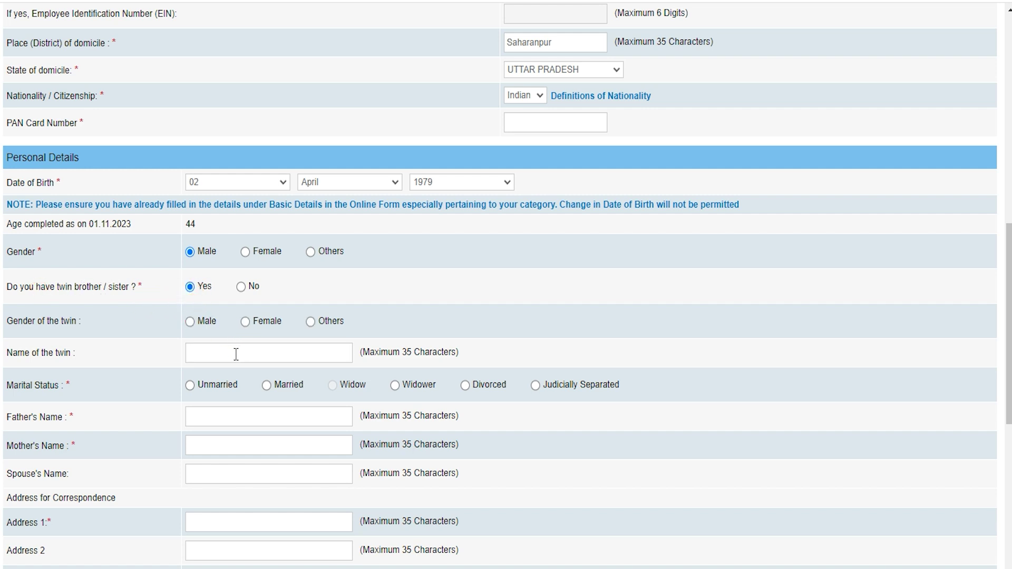
{"action": "left_click", "coordinate": [243, 288]}
{"action": "left_click", "coordinate": [192, 389]}
- Enter the father's name in the parents' details
{"action": "scroll", "coordinate": [193, 392], "scroll_direction": "down", "scroll_amount": 4}
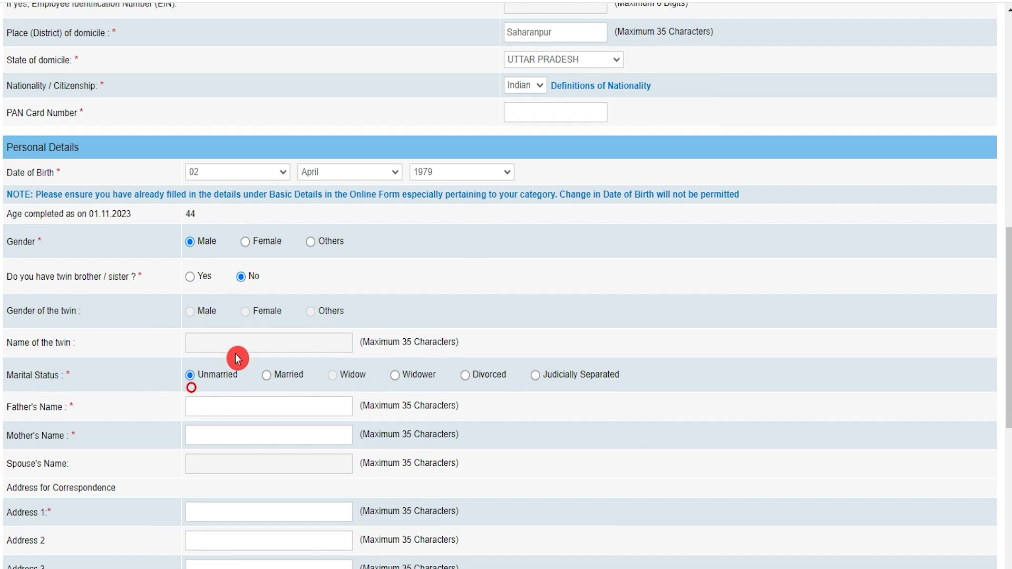
{"action": "left_click", "coordinate": [232, 185]}
{"action": "type", "text": "Rakesh"}
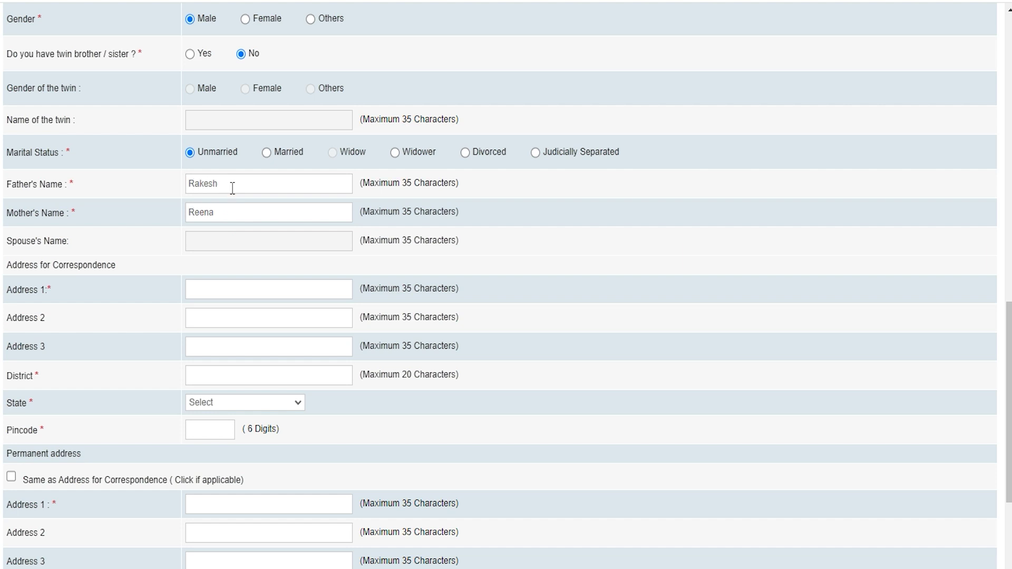
- Change options in the lower part of the personal details form
{"action": "scroll", "coordinate": [151, 261], "scroll_direction": "down", "scroll_amount": 3}
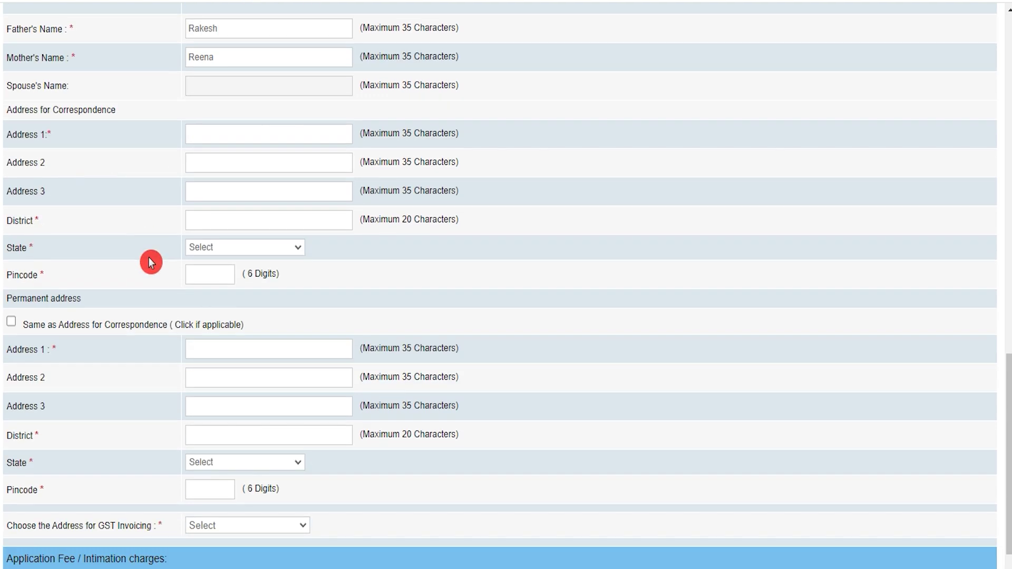
{"action": "left_click", "coordinate": [27, 298]}
{"action": "left_click", "coordinate": [142, 320]}
{"action": "left_click", "coordinate": [28, 297]}
{"action": "left_click", "coordinate": [84, 149]}
{"action": "left_click", "coordinate": [186, 365]}
{"action": "left_click", "coordinate": [38, 331]}
{"action": "left_click", "coordinate": [16, 328]}
{"action": "left_click", "coordinate": [68, 328]}
{"action": "left_click", "coordinate": [33, 330]}
{"action": "left_click", "coordinate": [68, 109]}
- Choose Permanent Address as the GST invoicing address, with the 200.00 fee shown
{"action": "scroll", "coordinate": [240, 377], "scroll_direction": "down", "scroll_amount": 2}
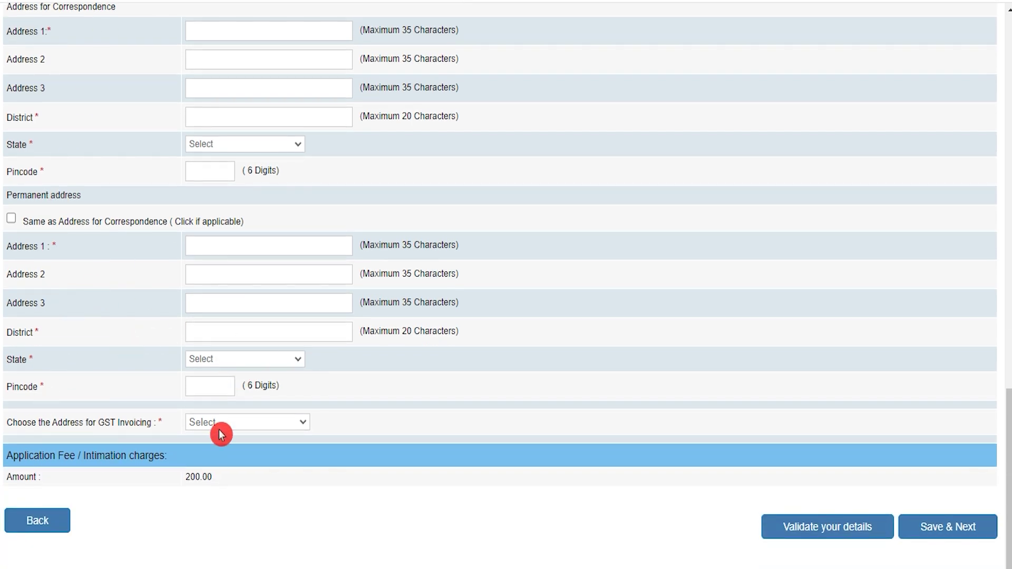
{"action": "left_click", "coordinate": [222, 426]}
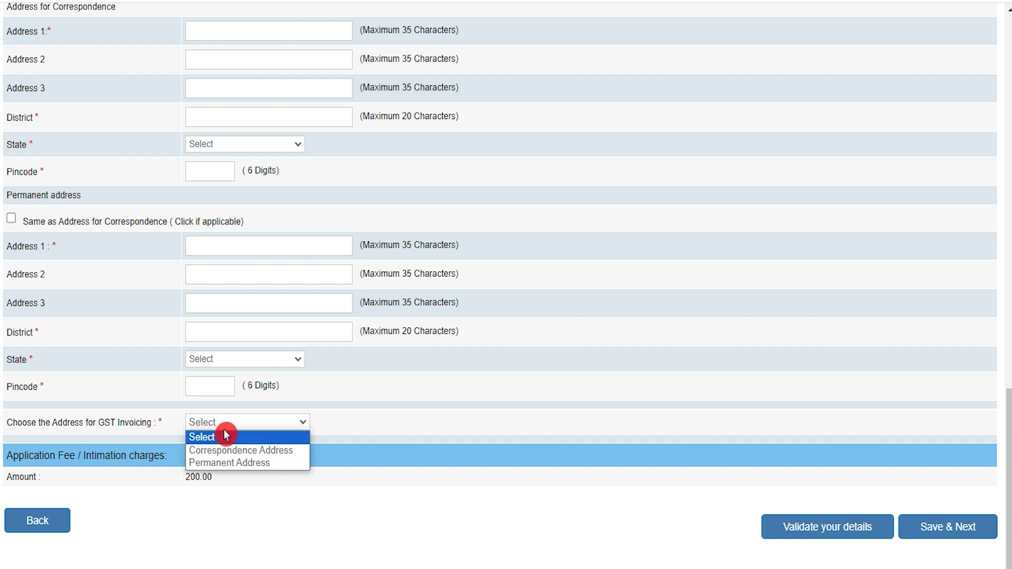
{"action": "left_click", "coordinate": [235, 463]}
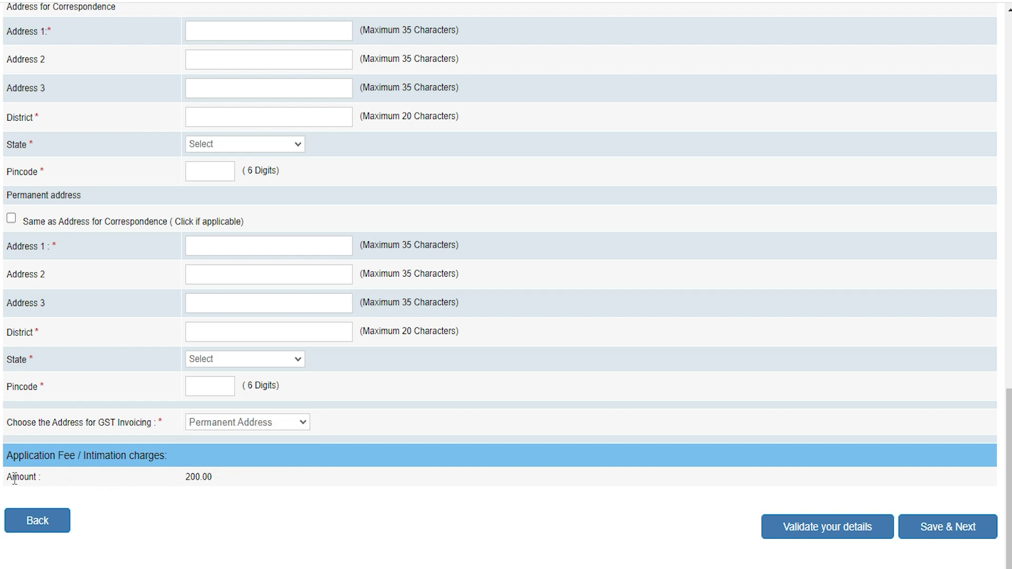
{"action": "left_click", "coordinate": [218, 485]}
- Save personal details, then highlight post 10's grade, functional area, post-graduate degree and seven-year experience
{"action": "left_click", "coordinate": [947, 527]}
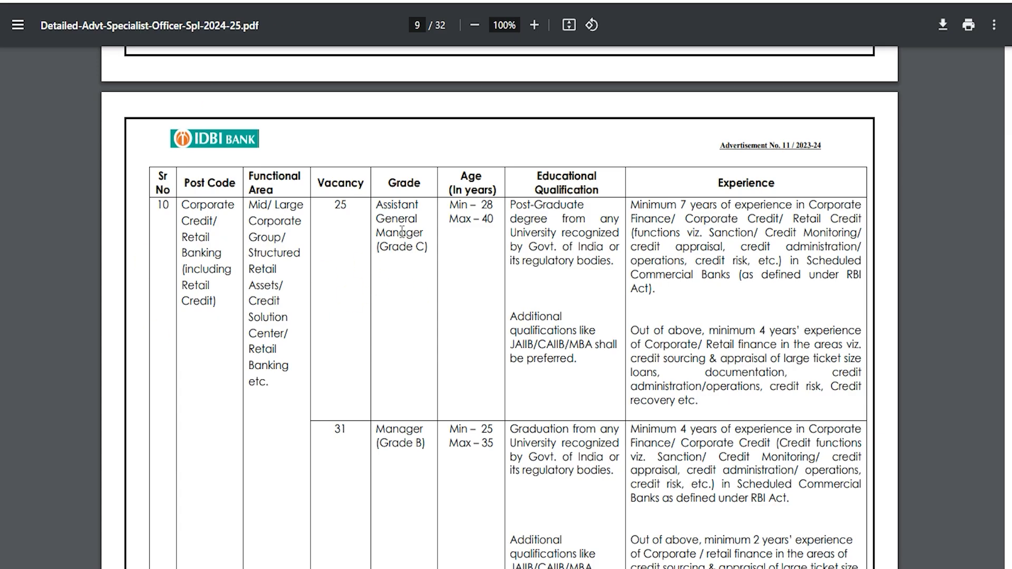
{"action": "left_click_drag", "start_coordinate": [384, 207], "coordinate": [216, 267]}
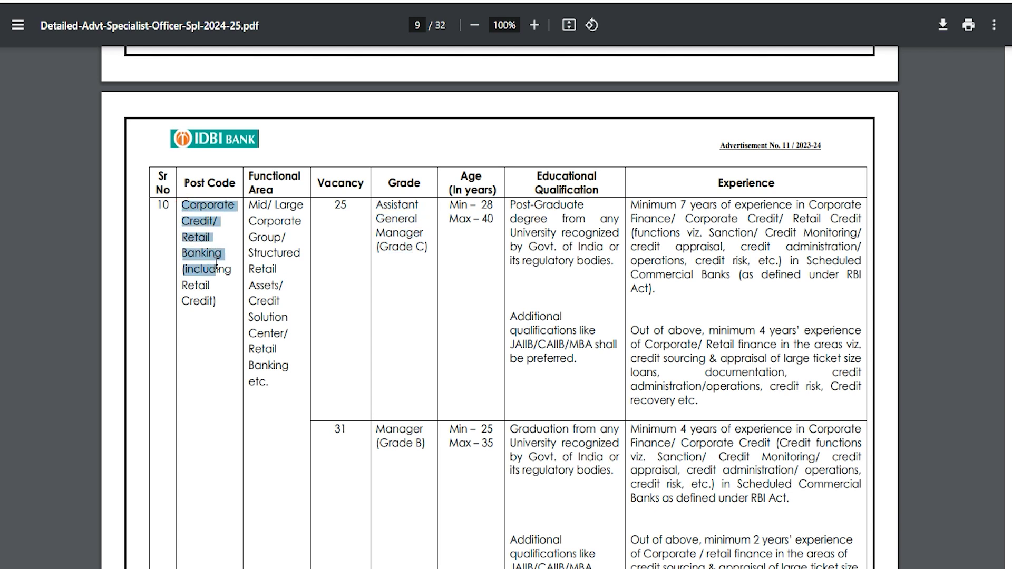
{"action": "left_click_drag", "start_coordinate": [250, 204], "coordinate": [285, 364]}
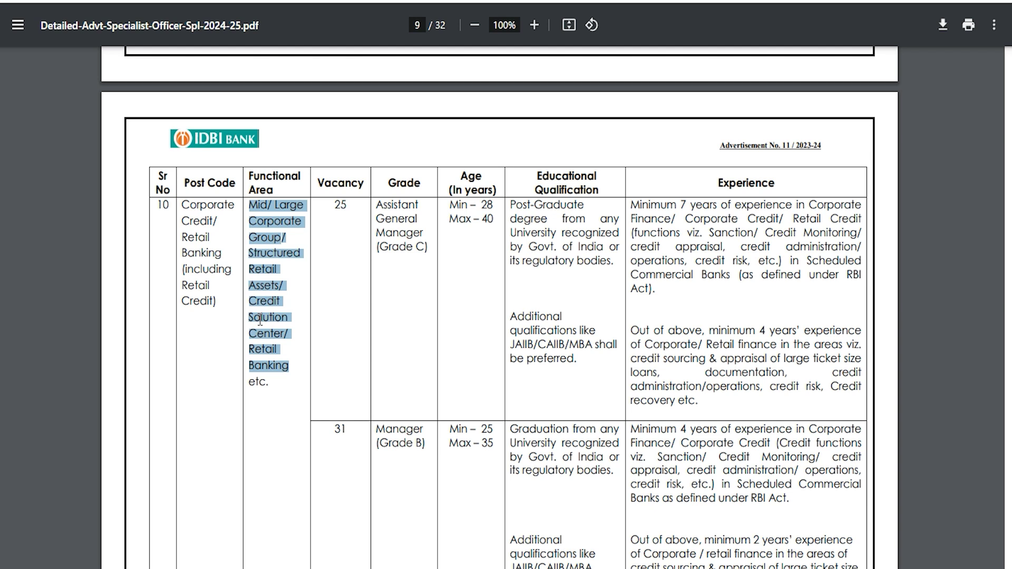
{"action": "left_click_drag", "start_coordinate": [506, 205], "coordinate": [611, 252]}
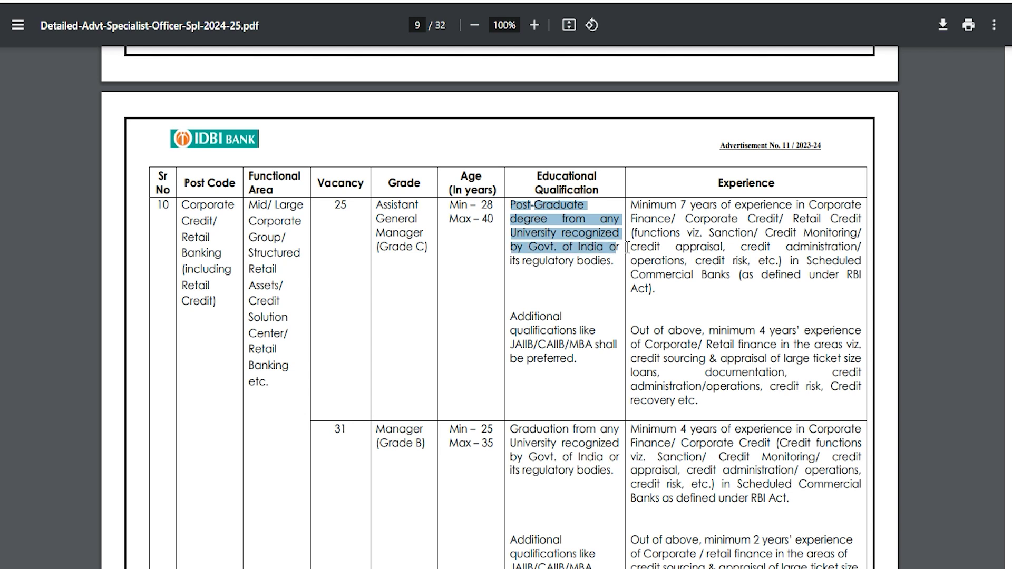
{"action": "left_click_drag", "start_coordinate": [682, 206], "coordinate": [812, 232]}
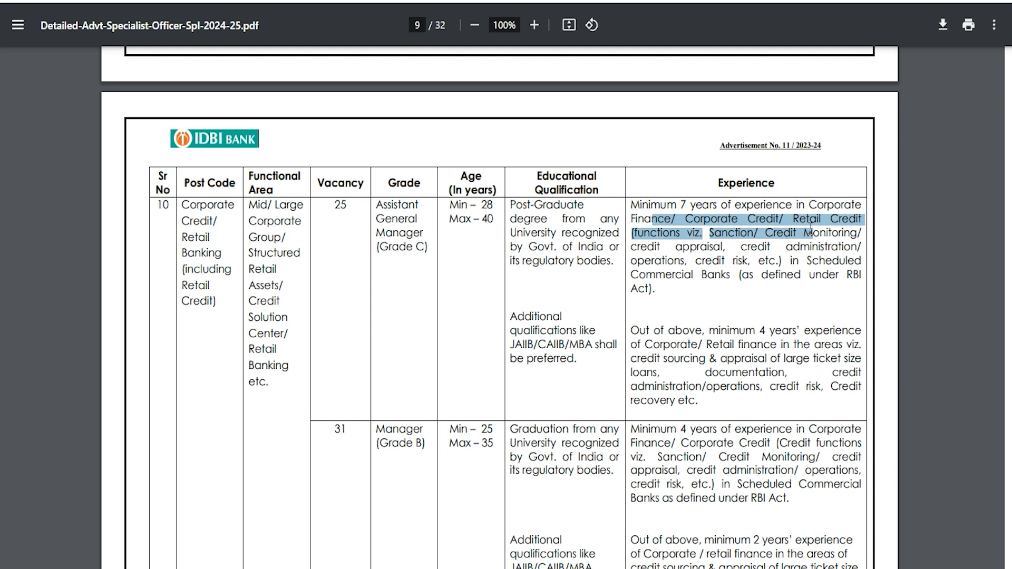
- Highlight the credit administration and credit risk wording and the JAIIB/CAIIB/MBA preference
{"action": "left_click", "coordinate": [687, 248]}
{"action": "left_click_drag", "start_coordinate": [741, 246], "coordinate": [810, 246]}
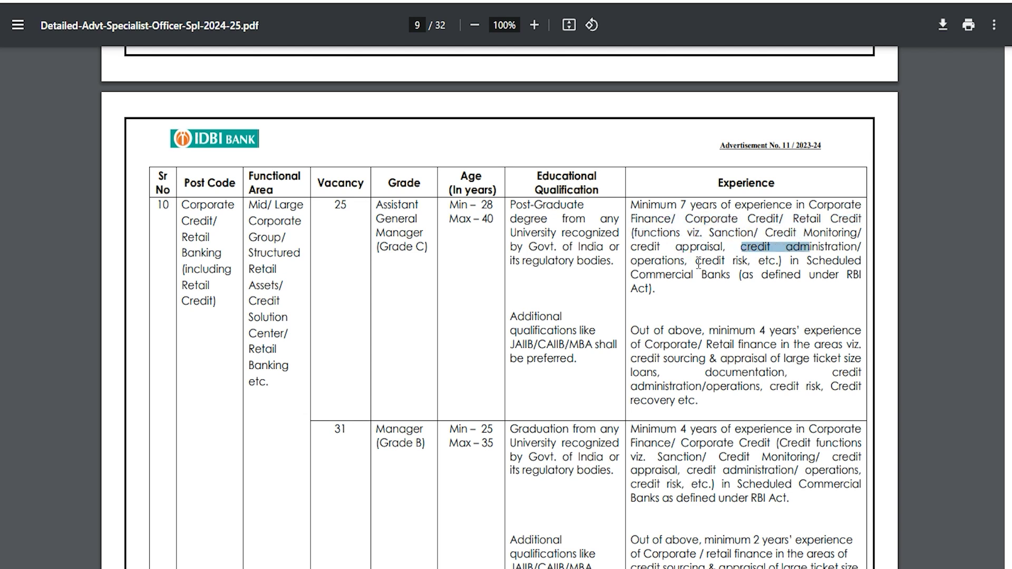
{"action": "left_click_drag", "start_coordinate": [696, 261], "coordinate": [737, 263]}
{"action": "left_click", "coordinate": [704, 271]}
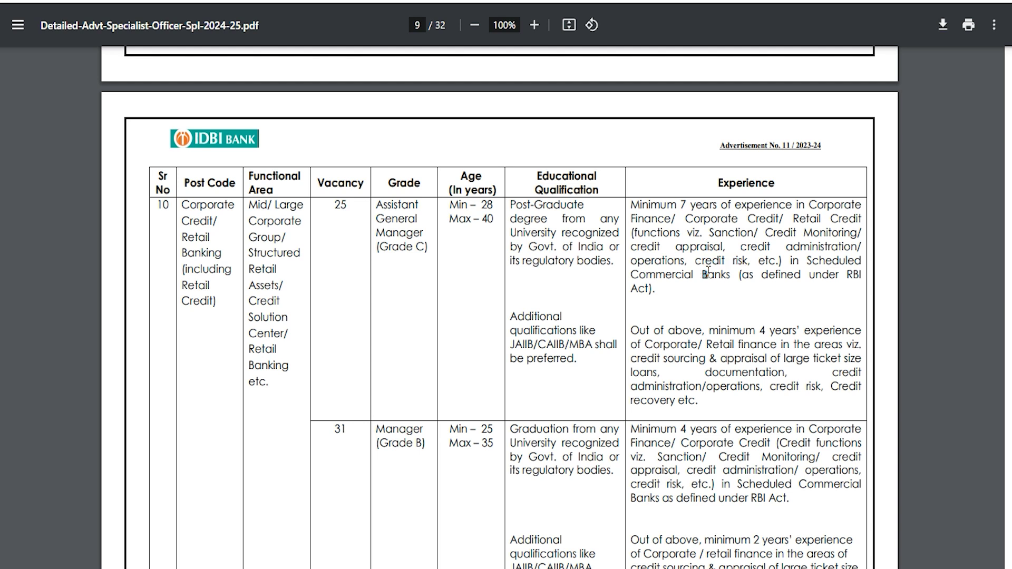
{"action": "left_click_drag", "start_coordinate": [514, 344], "coordinate": [596, 343]}
{"action": "left_click_drag", "start_coordinate": [519, 320], "coordinate": [577, 357]}
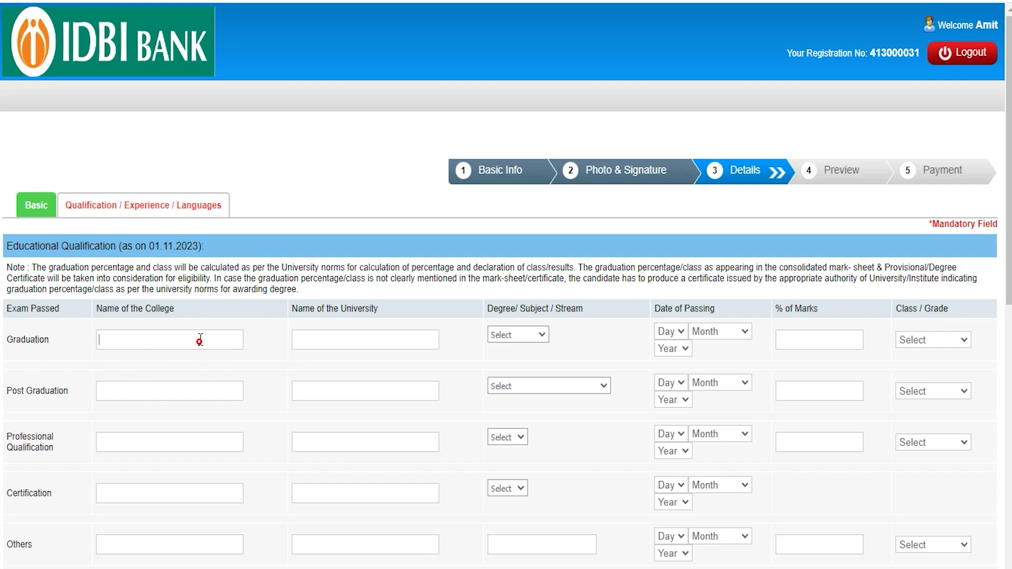
- Fill the Graduation row with JIC, CCS, Arts, 80.00% marks and First Class
{"action": "scroll", "coordinate": [199, 340], "scroll_direction": "down", "scroll_amount": 3}
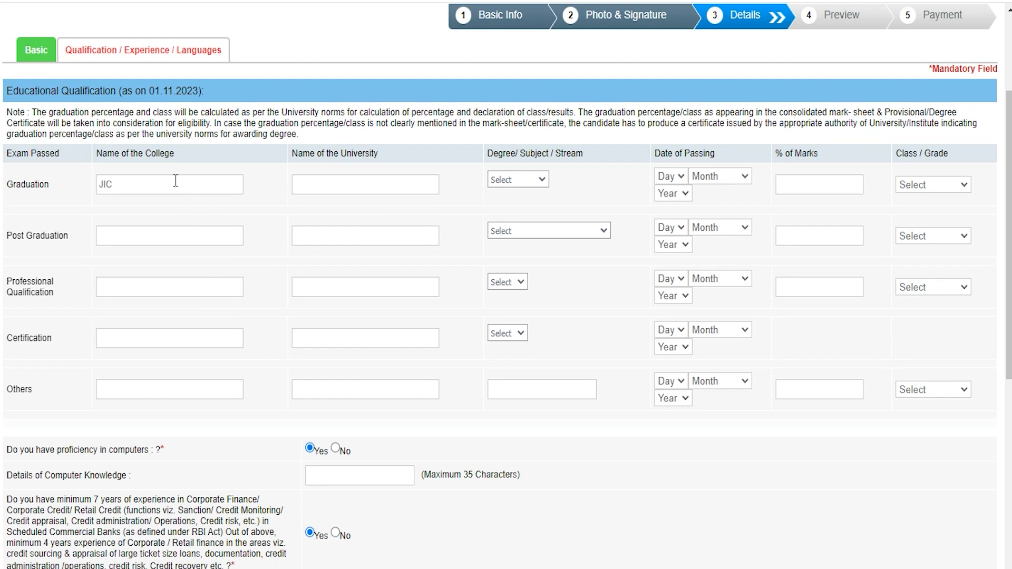
{"action": "left_click", "coordinate": [333, 183]}
{"action": "type", "text": "CCS"}
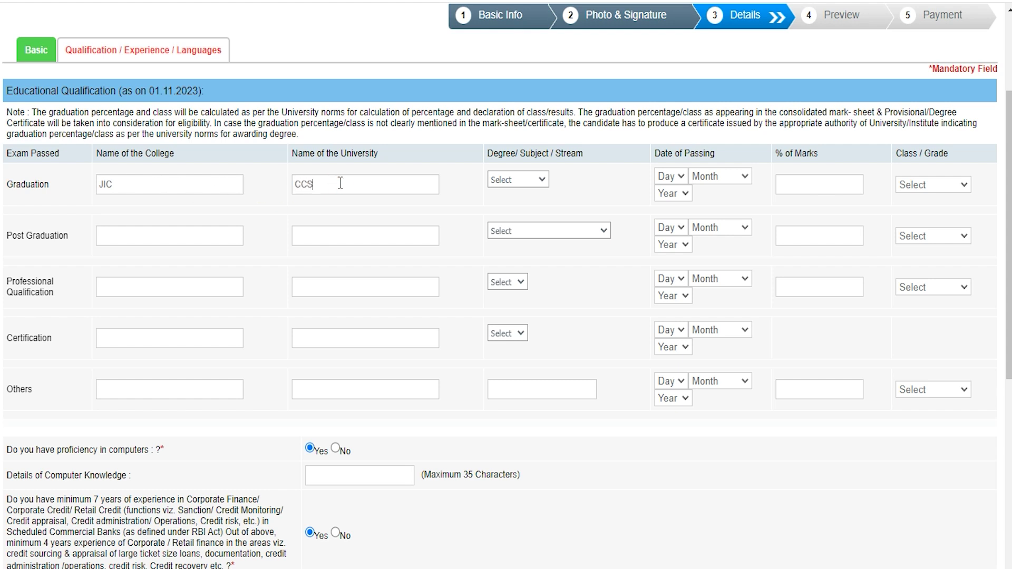
{"action": "left_click", "coordinate": [516, 179]}
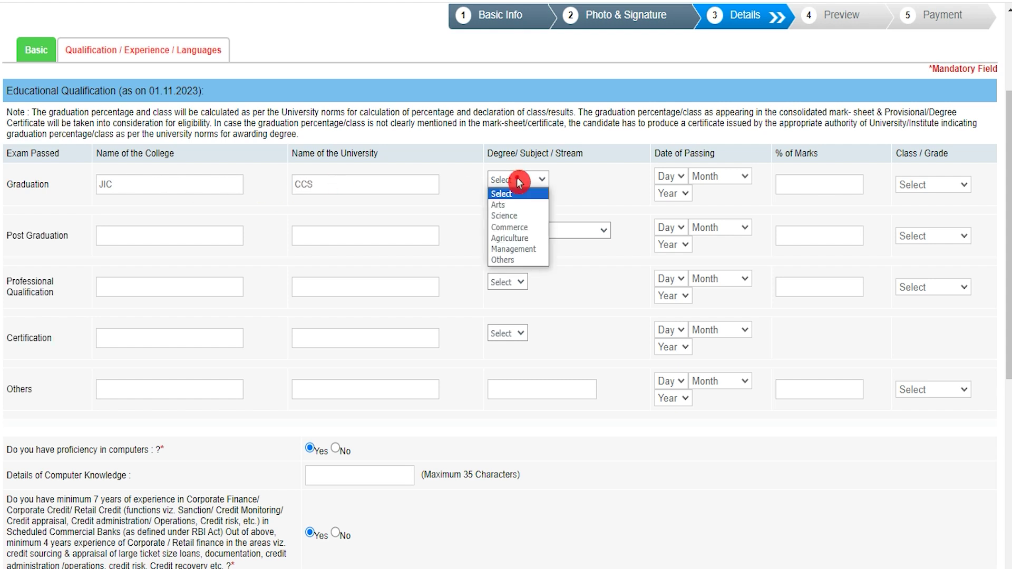
{"action": "left_click", "coordinate": [511, 206]}
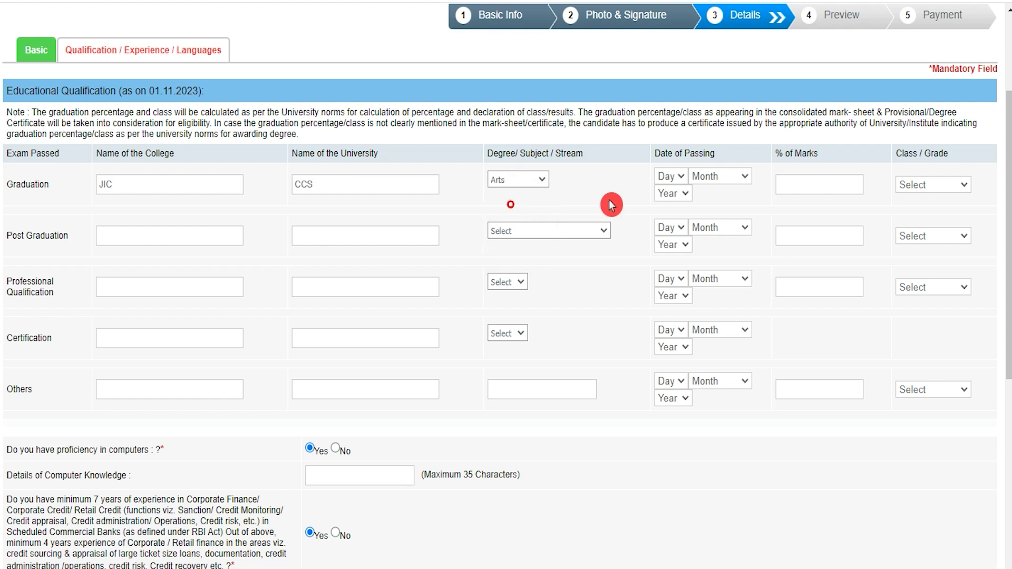
{"action": "left_click", "coordinate": [679, 176]}
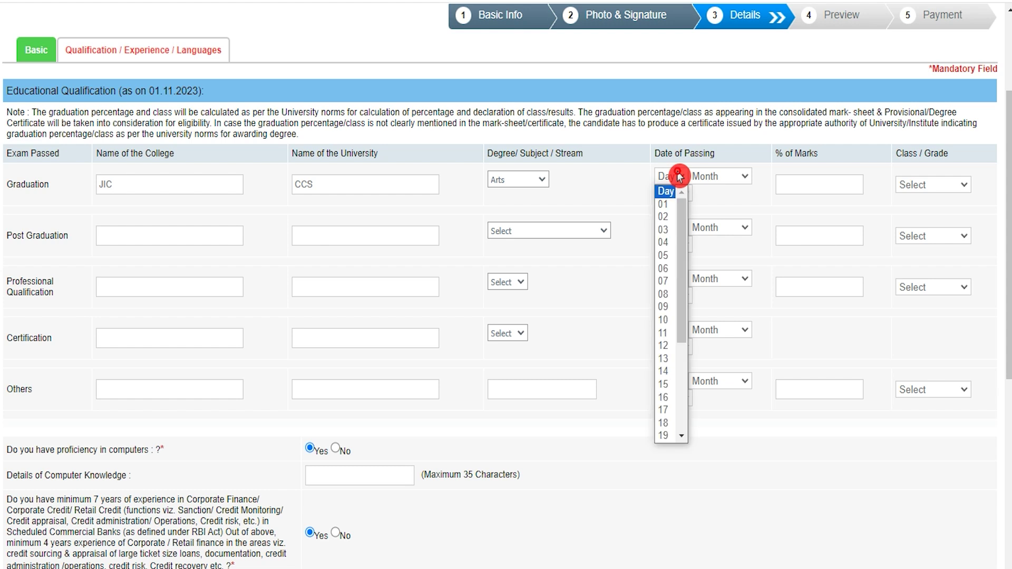
{"action": "left_click", "coordinate": [707, 176]}
{"action": "left_click", "coordinate": [669, 194]}
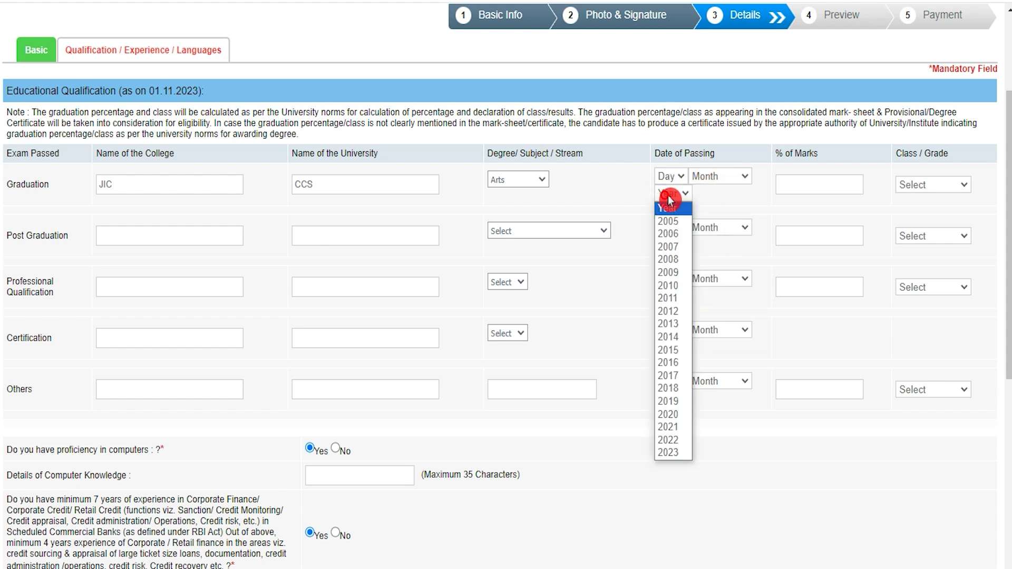
{"action": "left_click", "coordinate": [793, 183]}
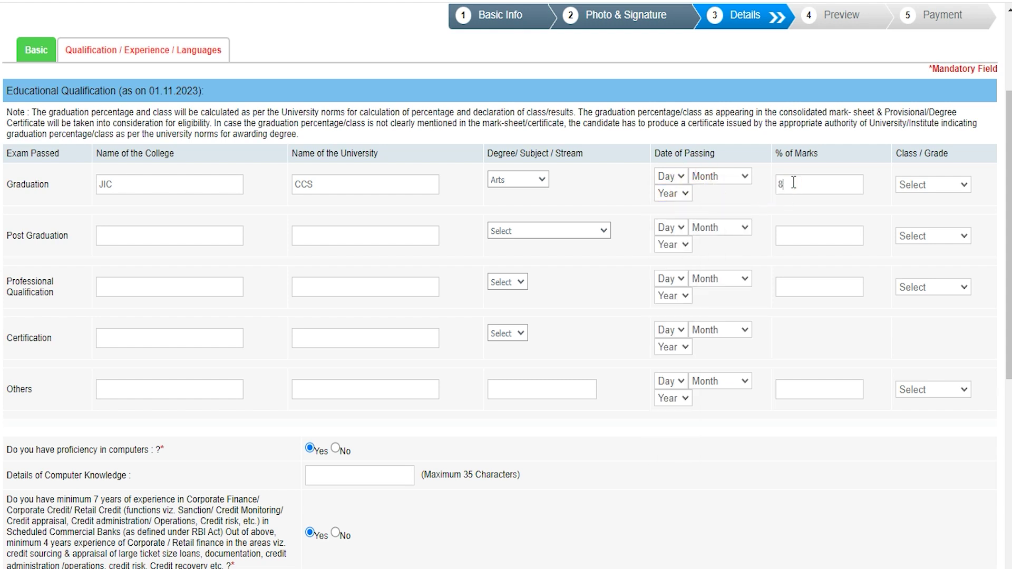
{"action": "left_click", "coordinate": [920, 184]}
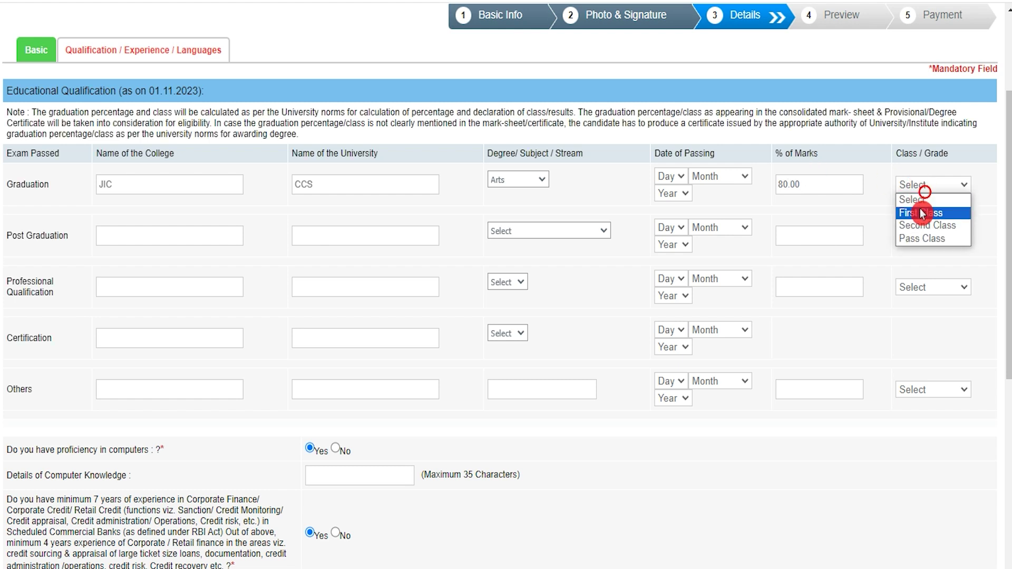
{"action": "left_click", "coordinate": [920, 209]}
{"action": "left_click", "coordinate": [153, 235]}
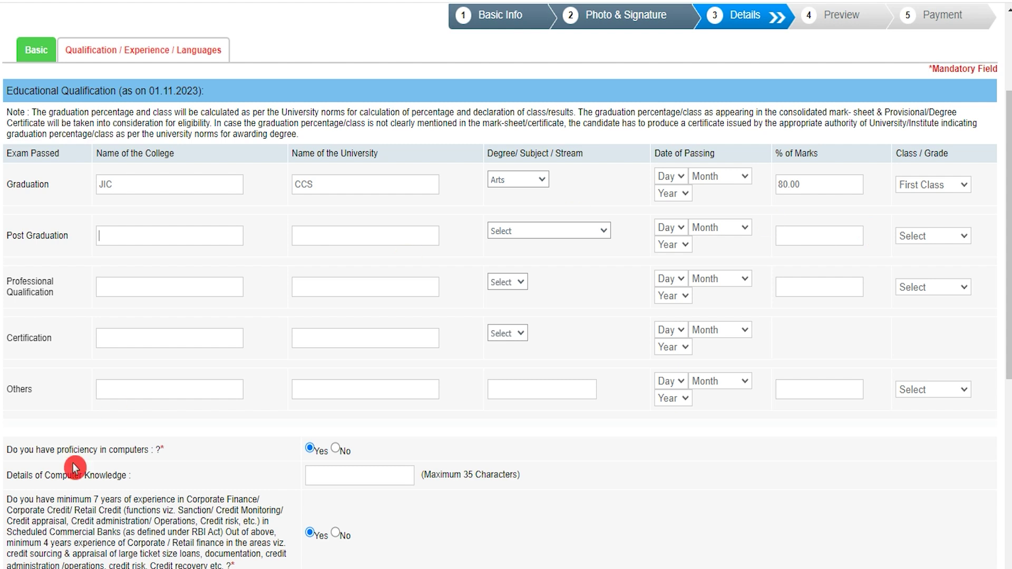
{"action": "scroll", "coordinate": [90, 298], "scroll_direction": "down", "scroll_amount": 3}
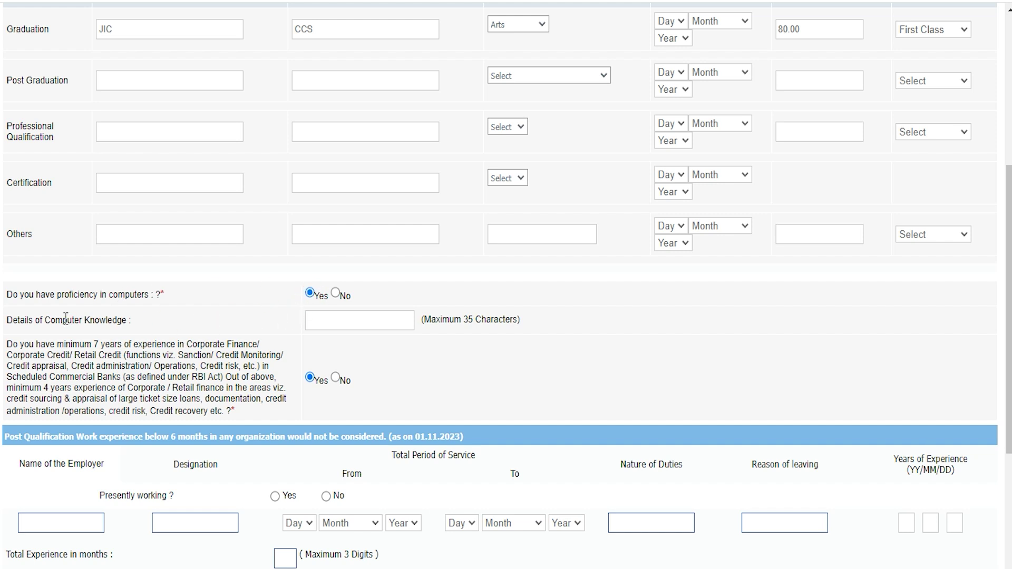
{"action": "scroll", "coordinate": [316, 274], "scroll_direction": "down", "scroll_amount": 3}
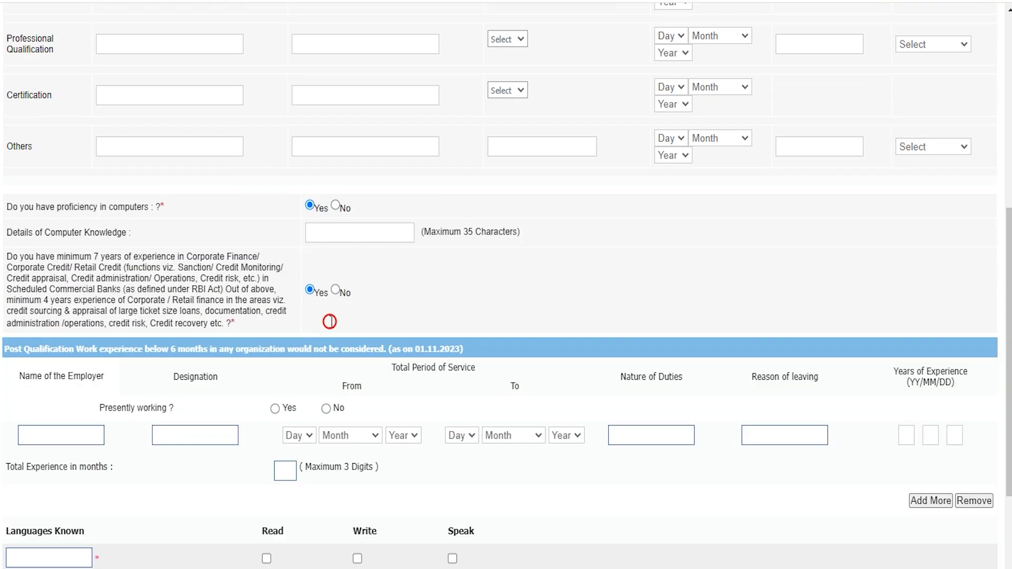
{"action": "left_click", "coordinate": [19, 189]}
{"action": "left_click", "coordinate": [196, 189]}
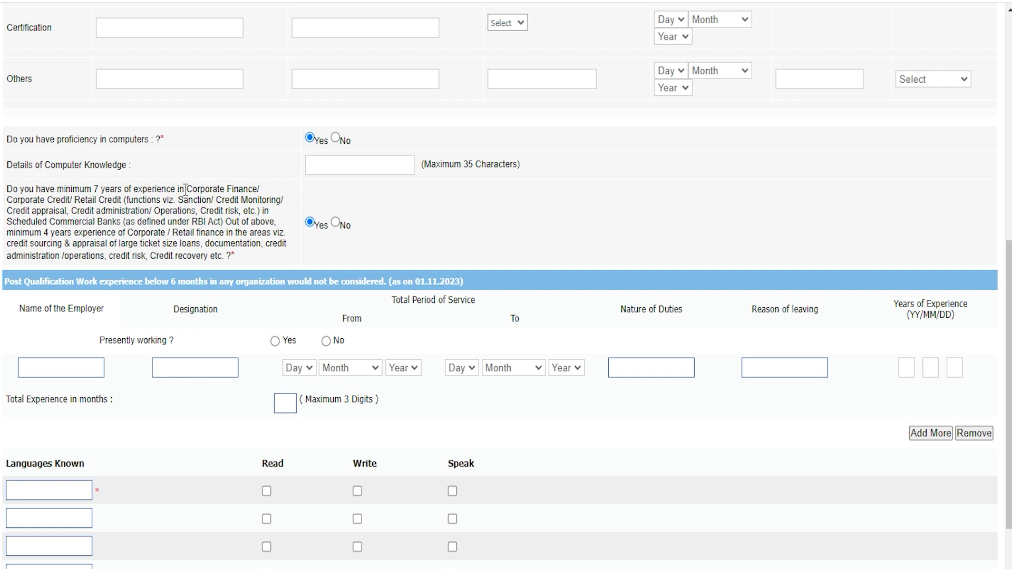
{"action": "left_click", "coordinate": [312, 224]}
{"action": "left_click", "coordinate": [196, 337]}
{"action": "scroll", "coordinate": [196, 337], "scroll_direction": "down", "scroll_amount": 2}
{"action": "left_click", "coordinate": [166, 227]}
{"action": "left_click", "coordinate": [58, 261]}
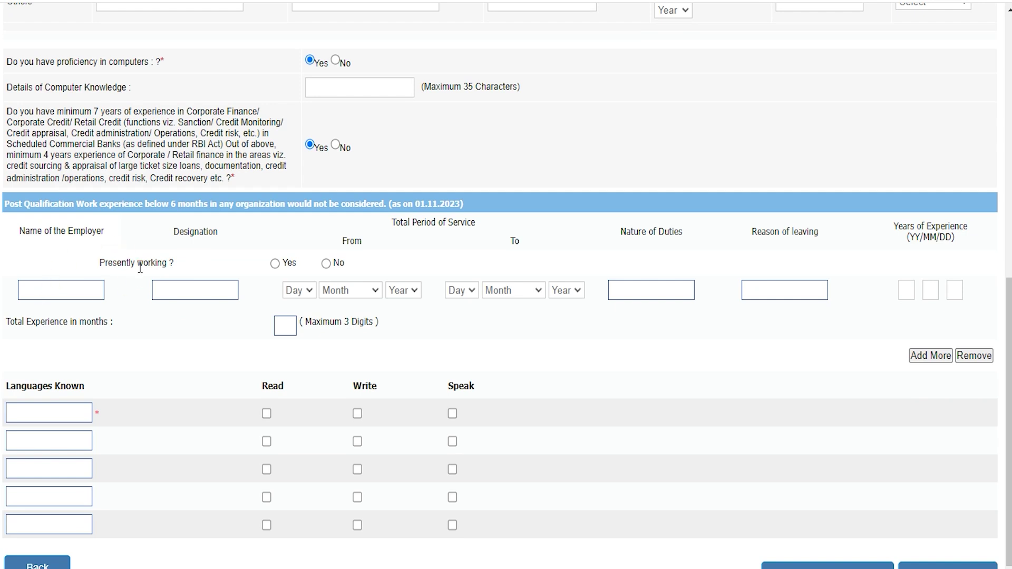
{"action": "left_click", "coordinate": [126, 274]}
{"action": "left_click", "coordinate": [194, 293]}
{"action": "left_click", "coordinate": [305, 291]}
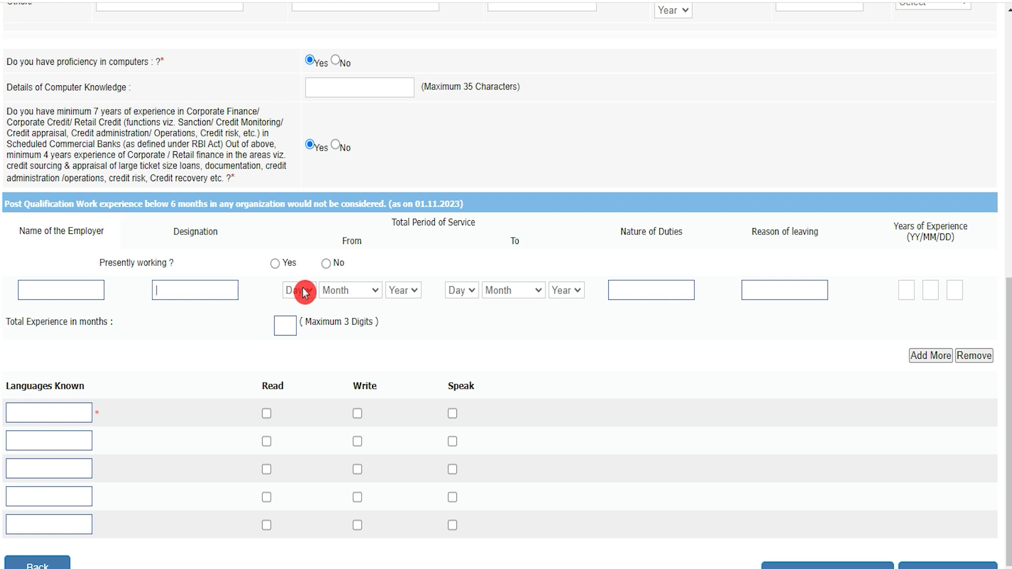
{"action": "left_click", "coordinate": [324, 290]}
{"action": "left_click", "coordinate": [407, 293]}
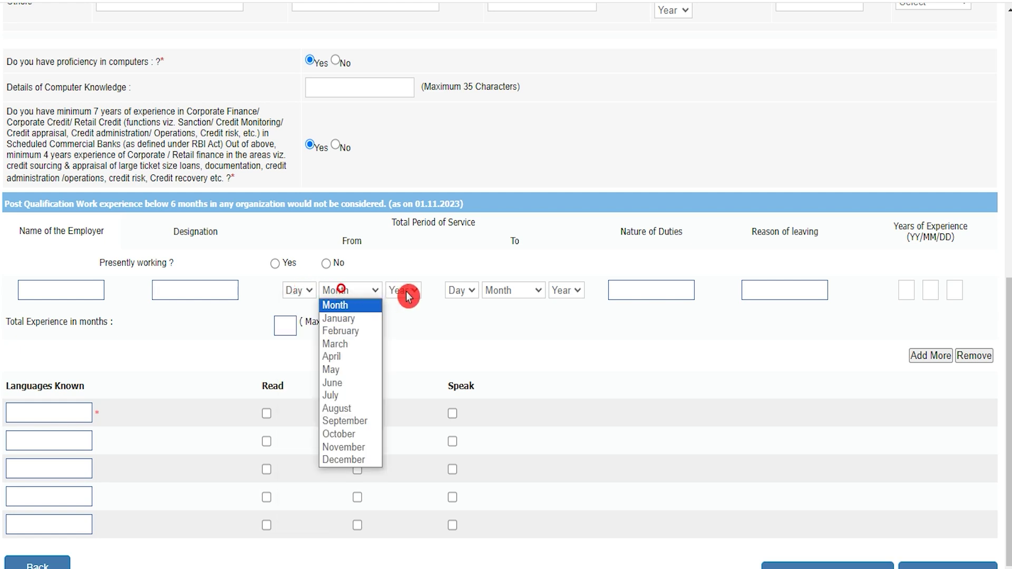
{"action": "left_click", "coordinate": [408, 294]}
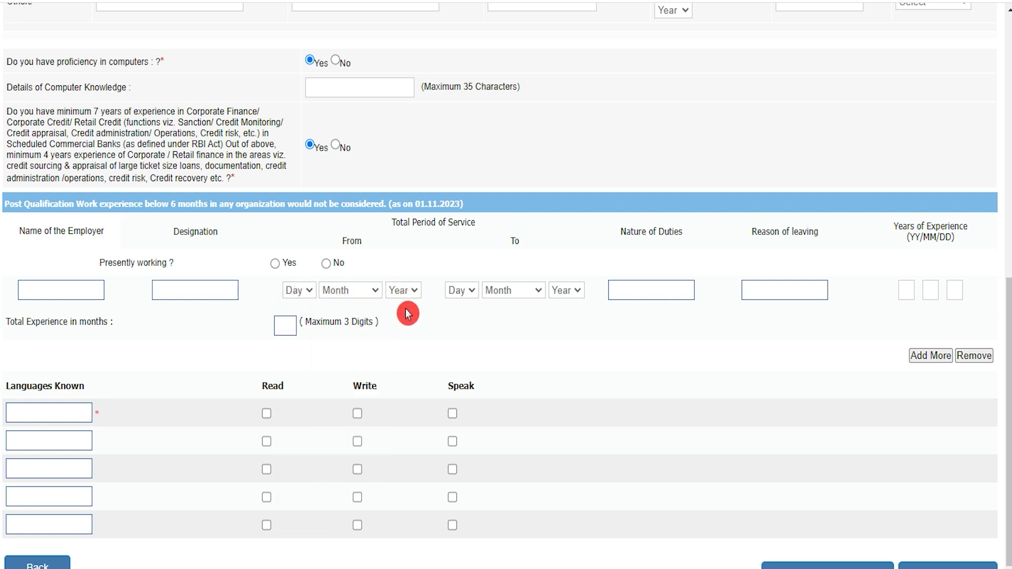
{"action": "left_click", "coordinate": [473, 291]}
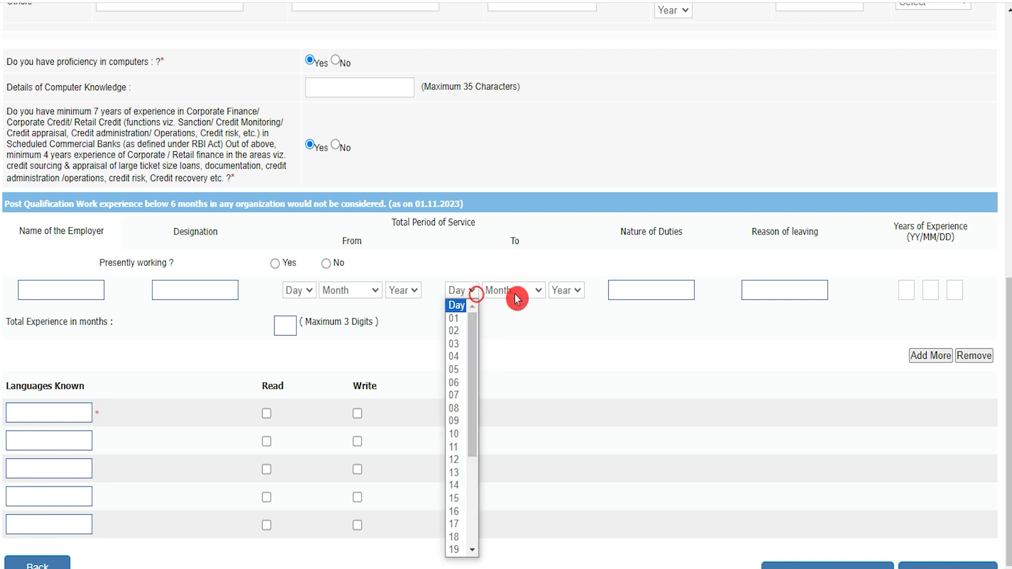
{"action": "left_click", "coordinate": [514, 293]}
{"action": "left_click", "coordinate": [558, 291]}
{"action": "left_click", "coordinate": [491, 316]}
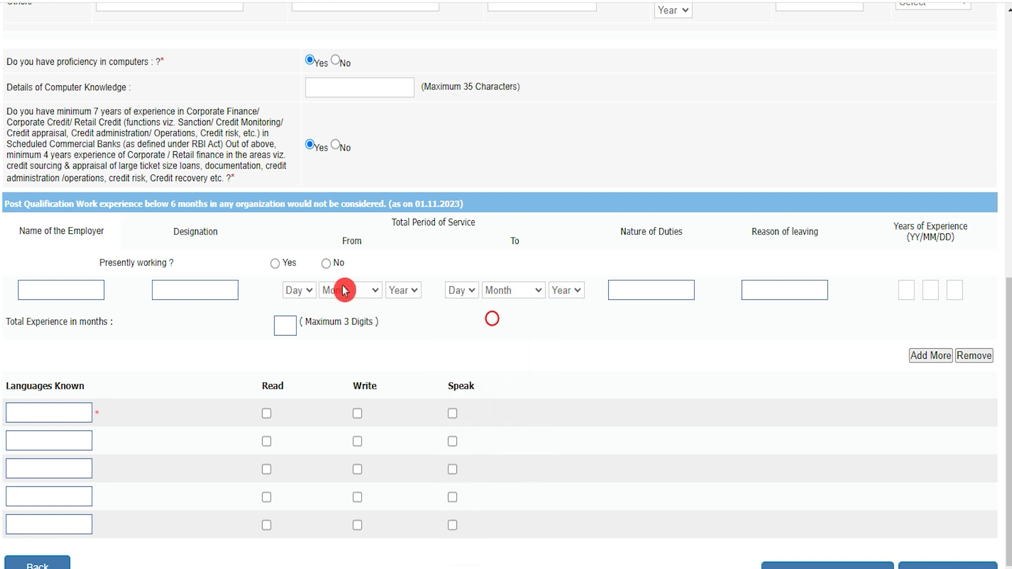
{"action": "left_click", "coordinate": [462, 292]}
{"action": "left_click", "coordinate": [510, 291]}
{"action": "left_click", "coordinate": [558, 291]}
{"action": "left_click", "coordinate": [652, 329]}
{"action": "left_click", "coordinate": [653, 290]}
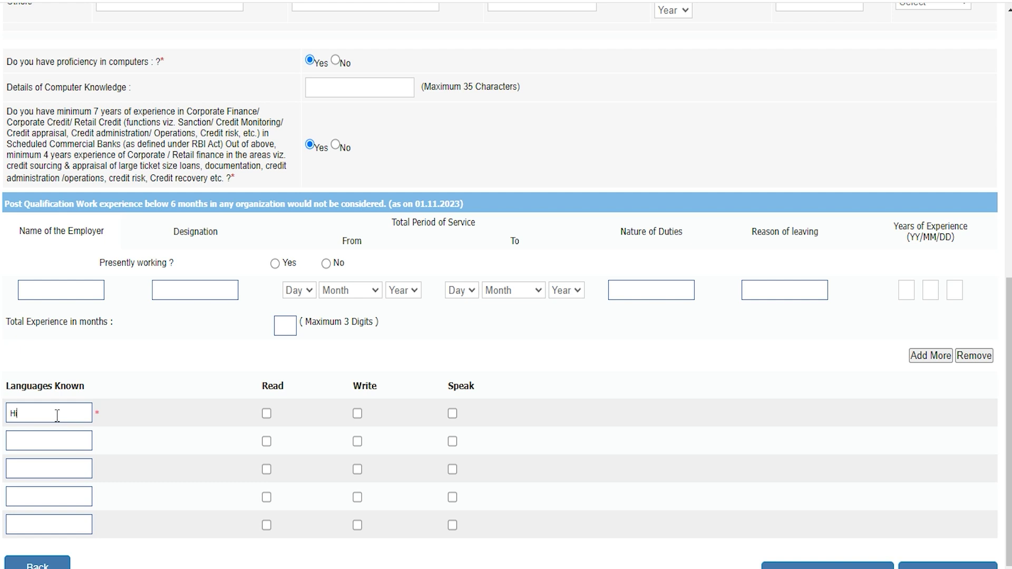
- Tick Read, Write and Speak for Hindi and for English
{"action": "left_click", "coordinate": [266, 414]}
{"action": "left_click", "coordinate": [362, 414]}
{"action": "left_click", "coordinate": [452, 414]}
{"action": "type", "text": "English"}
{"action": "left_click", "coordinate": [266, 442]}
{"action": "left_click", "coordinate": [357, 441]}
{"action": "left_click", "coordinate": [452, 441]}
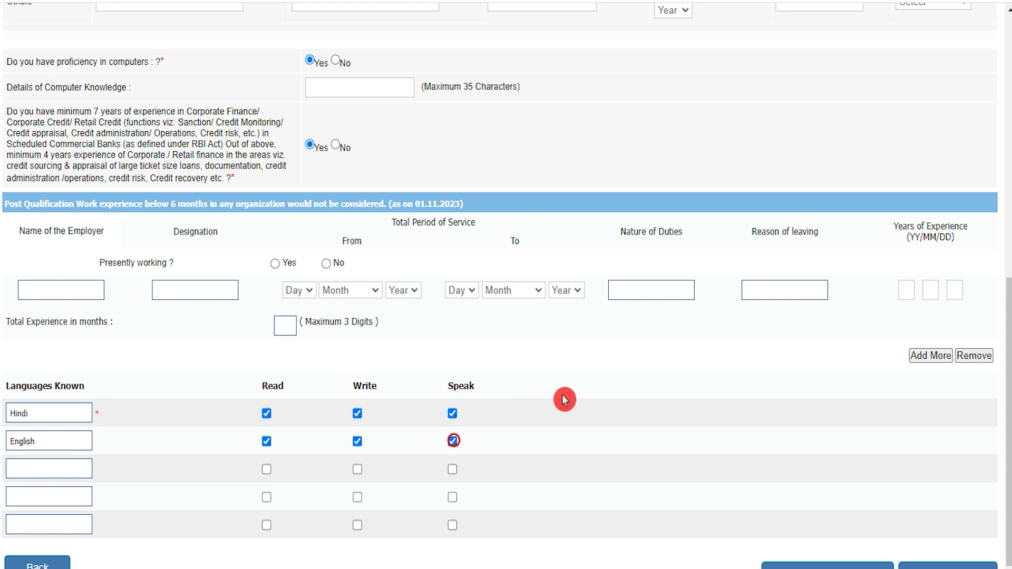
- Save the details and continue to the preview page
{"action": "scroll", "coordinate": [669, 445], "scroll_direction": "down", "scroll_amount": 2}
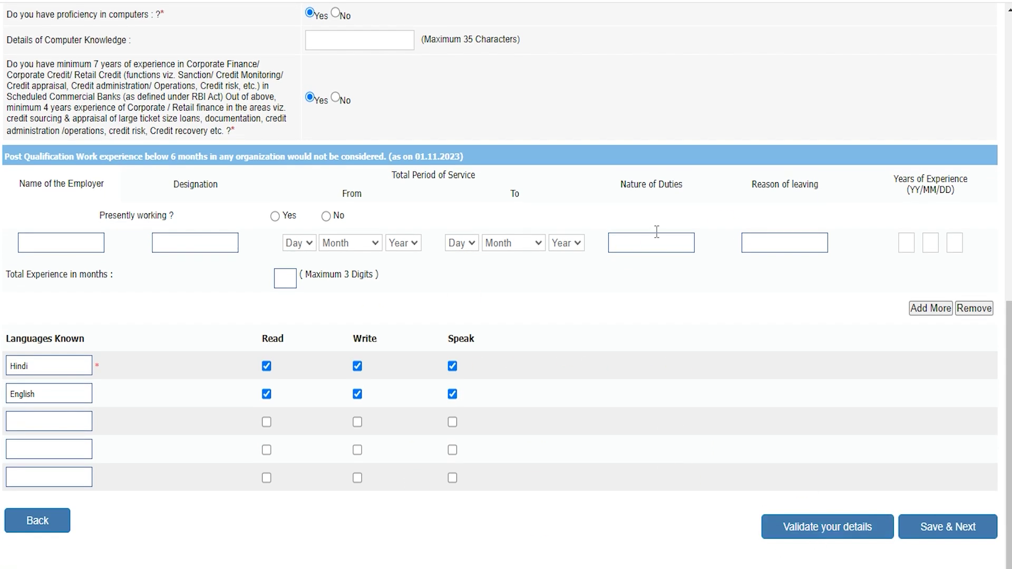
{"action": "left_click", "coordinate": [621, 353]}
{"action": "left_click", "coordinate": [946, 537]}
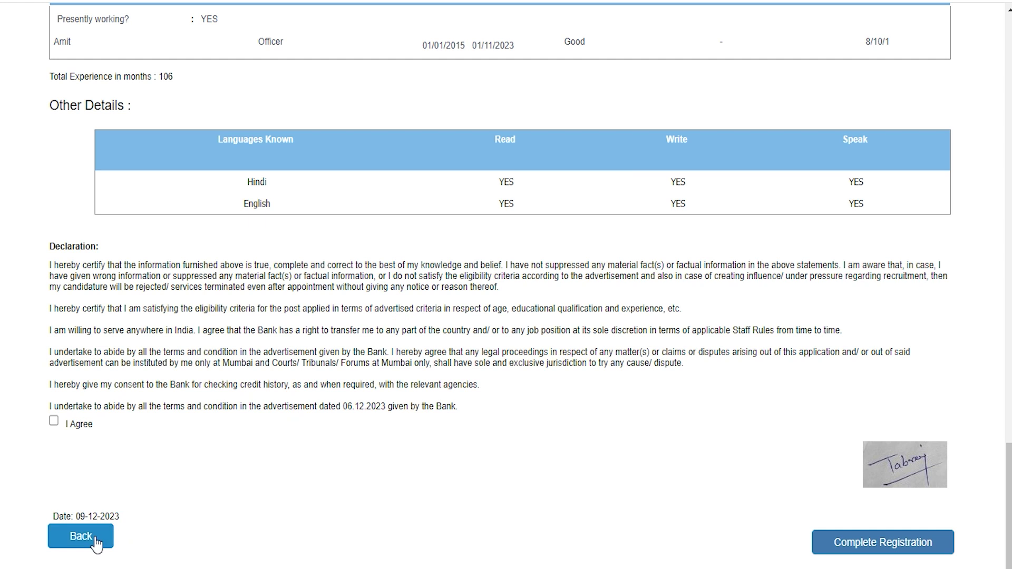
- Highlight the Declaration heading and tick I Agree to accept the declaration
{"action": "left_click_drag", "start_coordinate": [54, 246], "coordinate": [99, 246]}
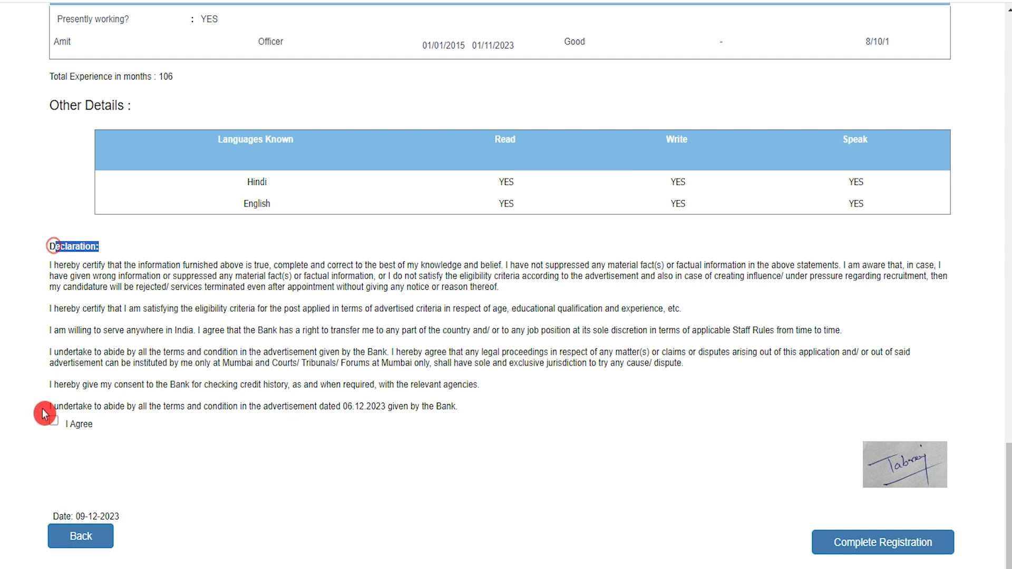
{"action": "left_click", "coordinate": [53, 422]}
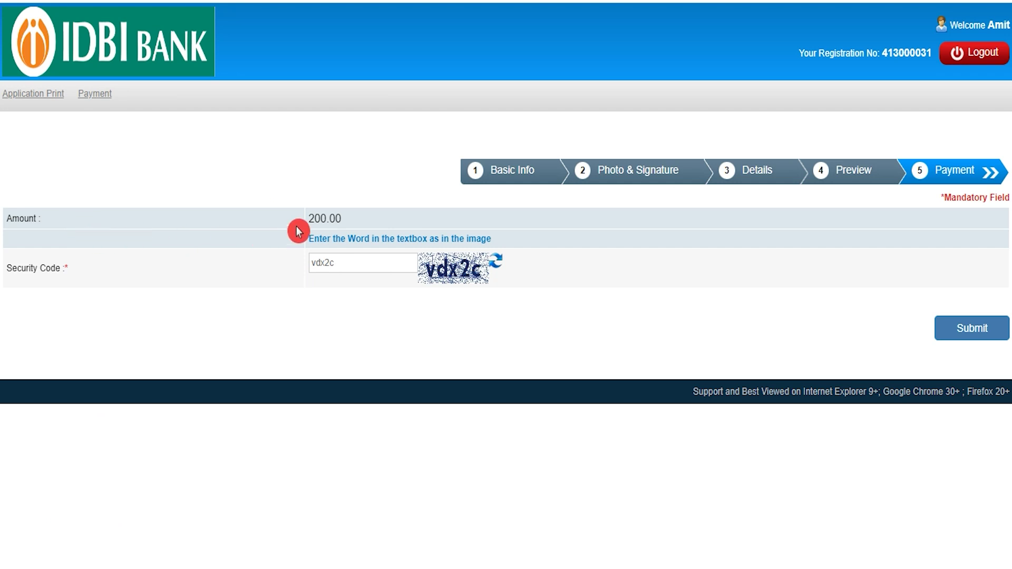
- Review the General/OBC/EWS 1000 and SC/ST/PH fee lines, then submit the 200.00 payment and confirm OK
{"action": "left_click", "coordinate": [310, 215]}
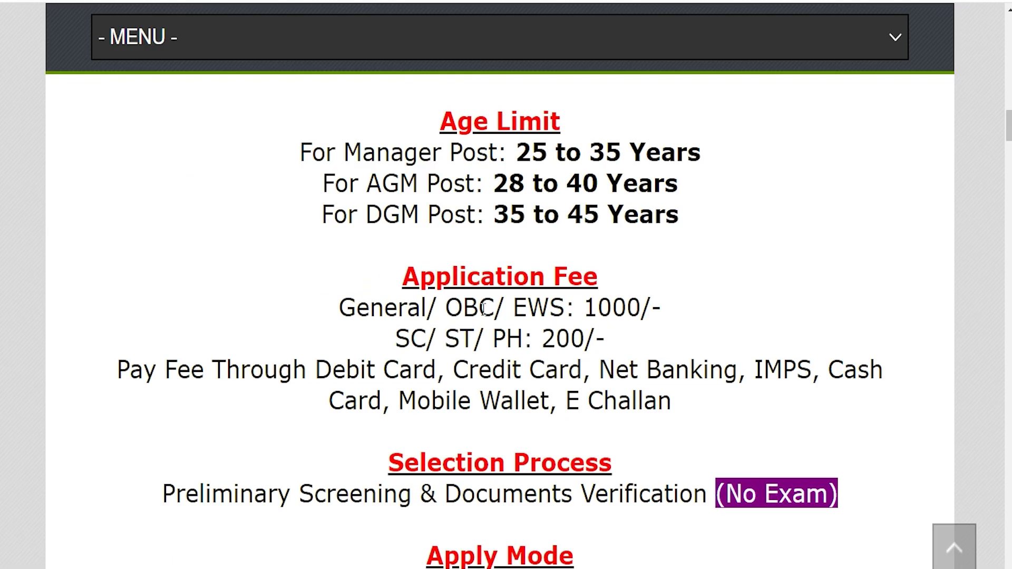
{"action": "left_click_drag", "start_coordinate": [355, 311], "coordinate": [642, 308]}
{"action": "left_click_drag", "start_coordinate": [396, 337], "coordinate": [584, 340]}
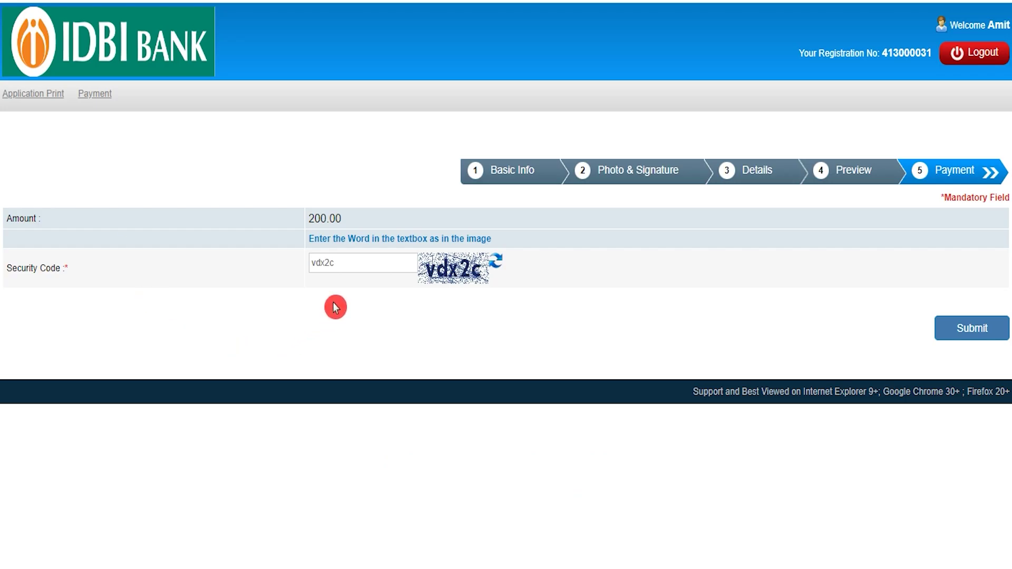
{"action": "left_click_drag", "start_coordinate": [310, 218], "coordinate": [348, 220]}
{"action": "left_click", "coordinate": [957, 330]}
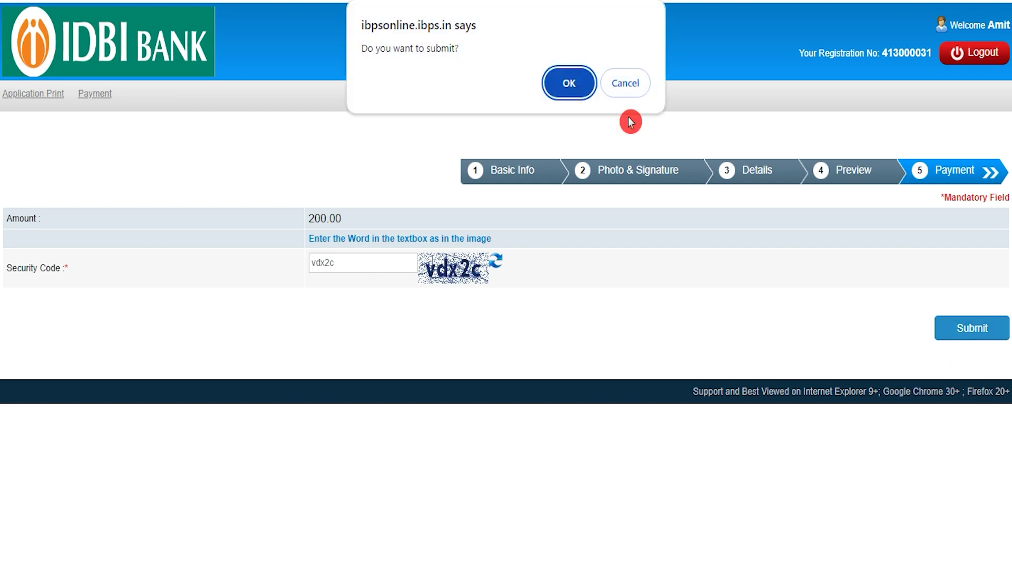
{"action": "left_click", "coordinate": [569, 82]}
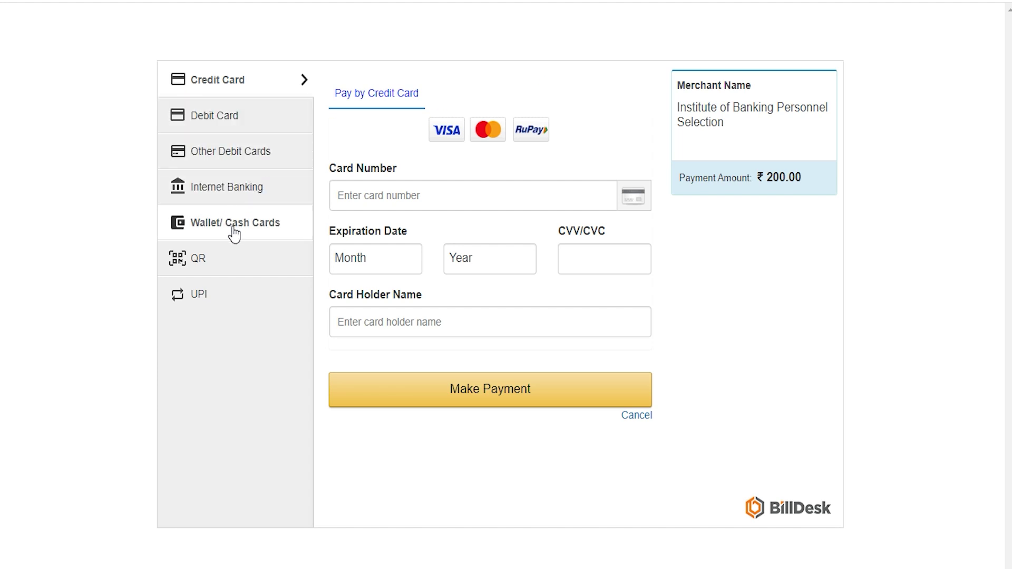
- Pay by Debit Card with expiry 01 (Jan) 2031, entering the CVV and starting the card holder's name
{"action": "left_click", "coordinate": [220, 117]}
{"action": "left_click", "coordinate": [390, 197]}
{"action": "left_click", "coordinate": [376, 263]}
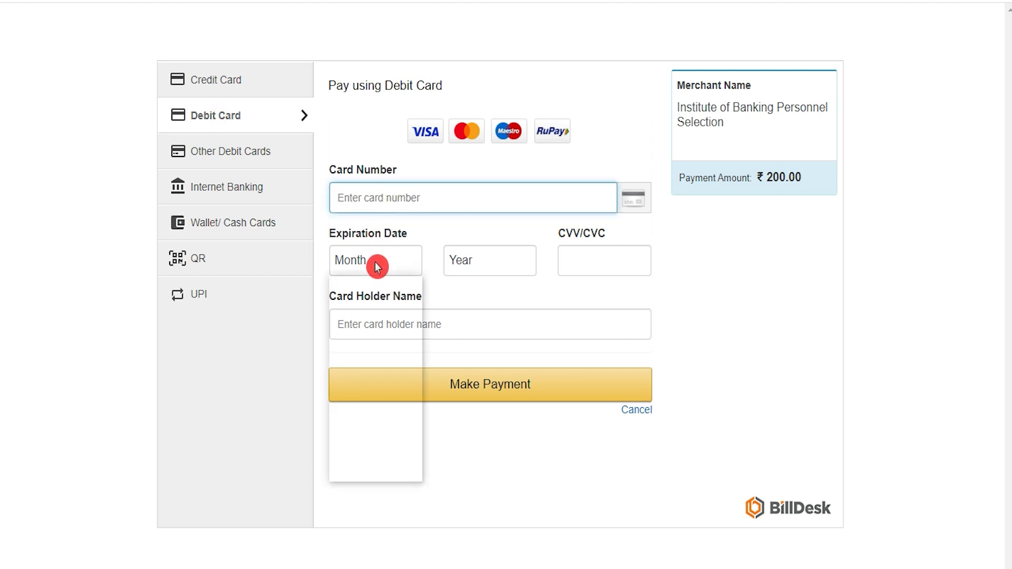
{"action": "left_click", "coordinate": [367, 297]}
{"action": "left_click", "coordinate": [458, 257]}
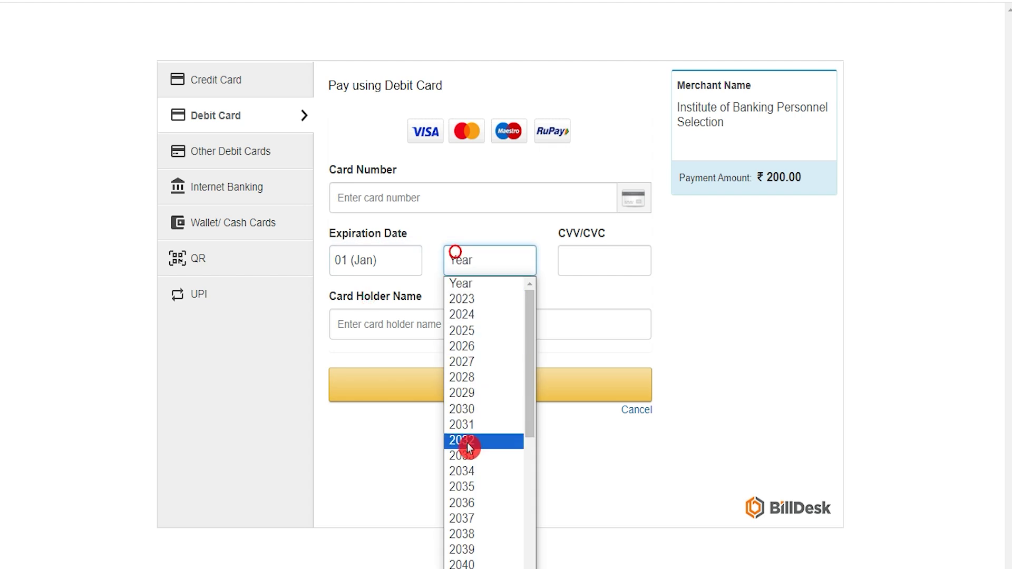
{"action": "left_click", "coordinate": [473, 426]}
{"action": "left_click", "coordinate": [594, 256]}
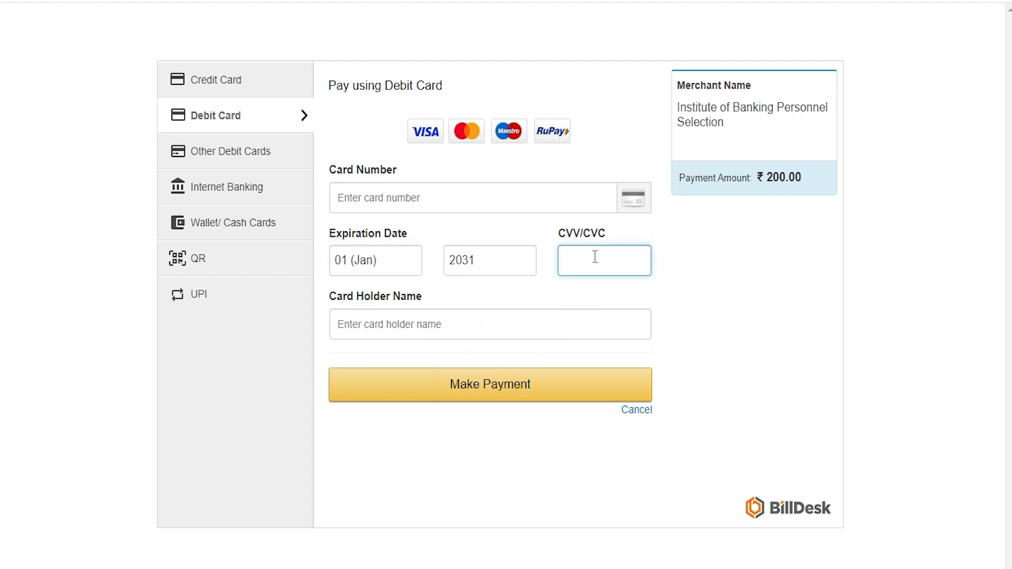
{"action": "left_click", "coordinate": [449, 334]}
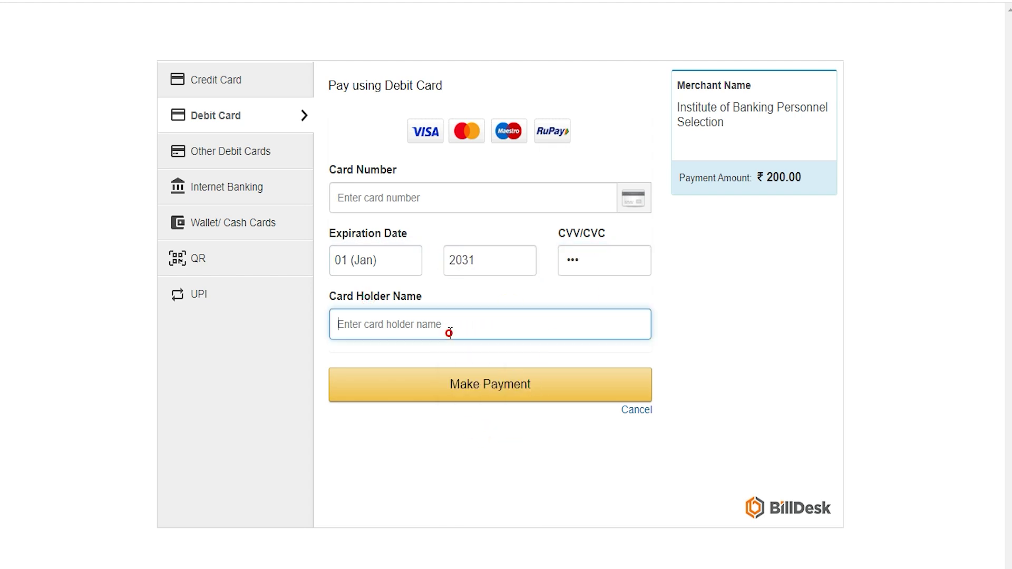
{"action": "type", "text": "A"}
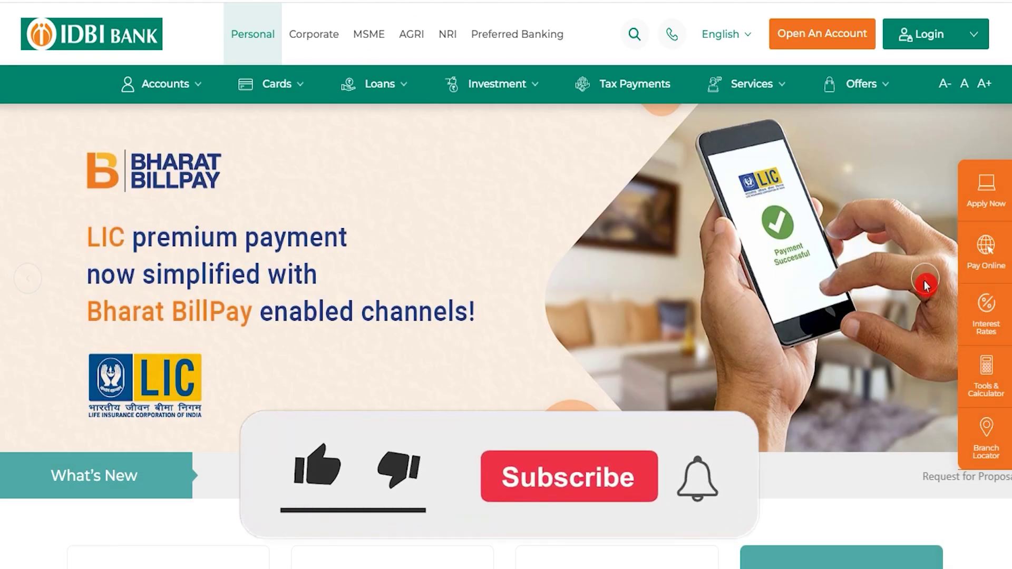
- Advance the homepage banner six slides to the Notice to Safe Deposit Locker Holders
{"action": "left_click", "coordinate": [926, 282]}
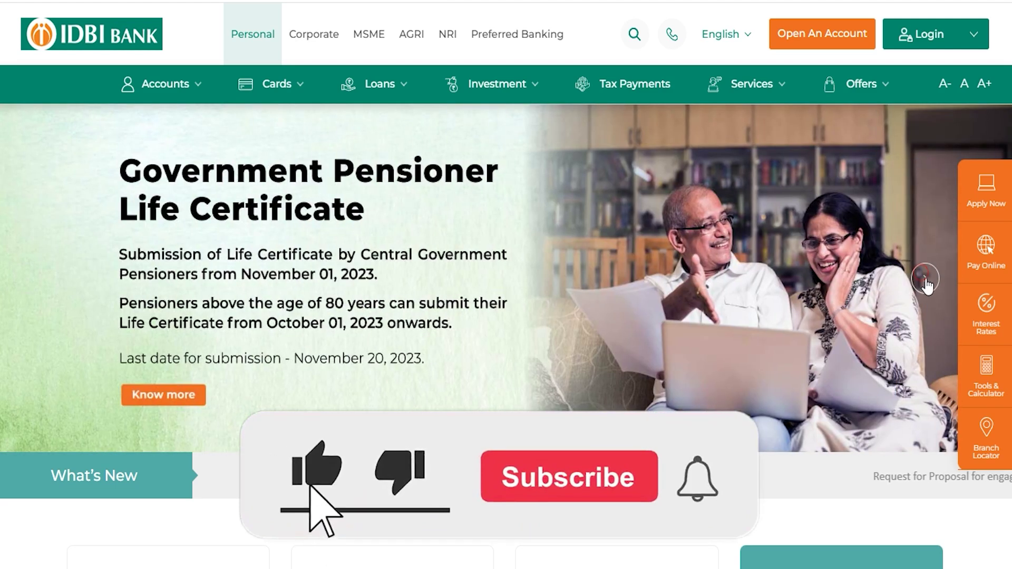
{"action": "left_click", "coordinate": [926, 282]}
{"action": "left_click", "coordinate": [926, 282]}
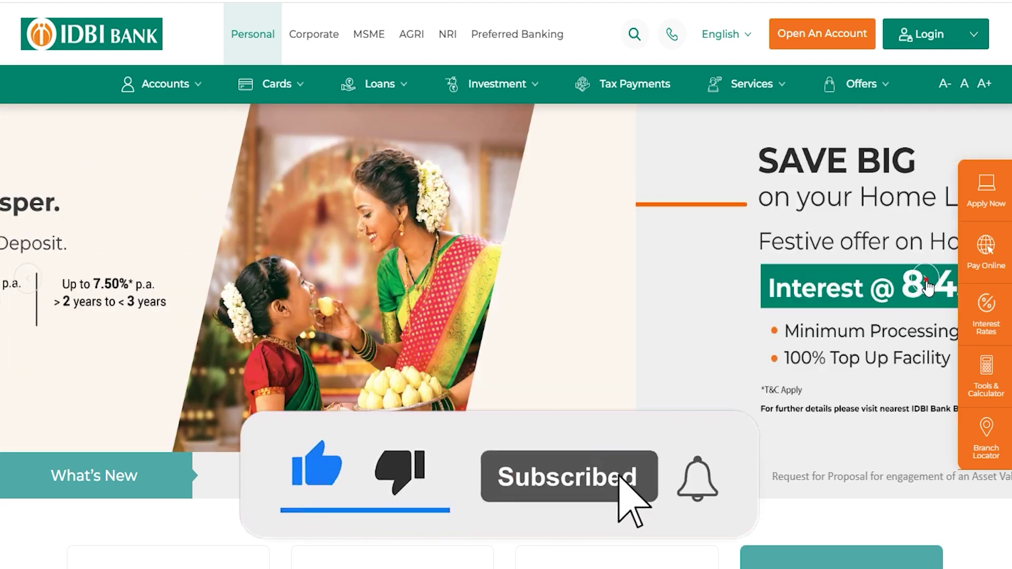
{"action": "left_click", "coordinate": [926, 282]}
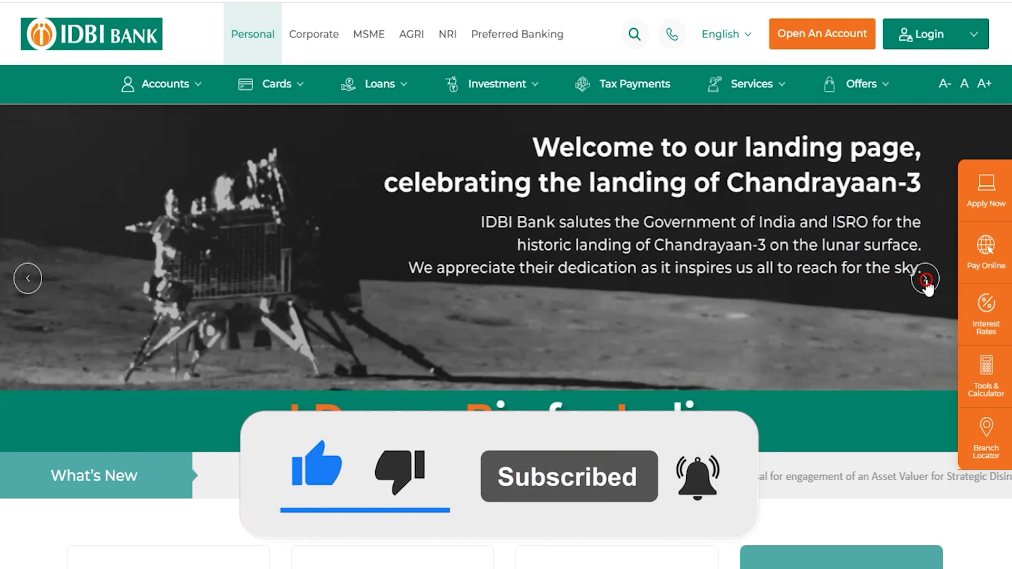
{"action": "left_click", "coordinate": [927, 282]}
{"action": "left_click", "coordinate": [926, 282]}
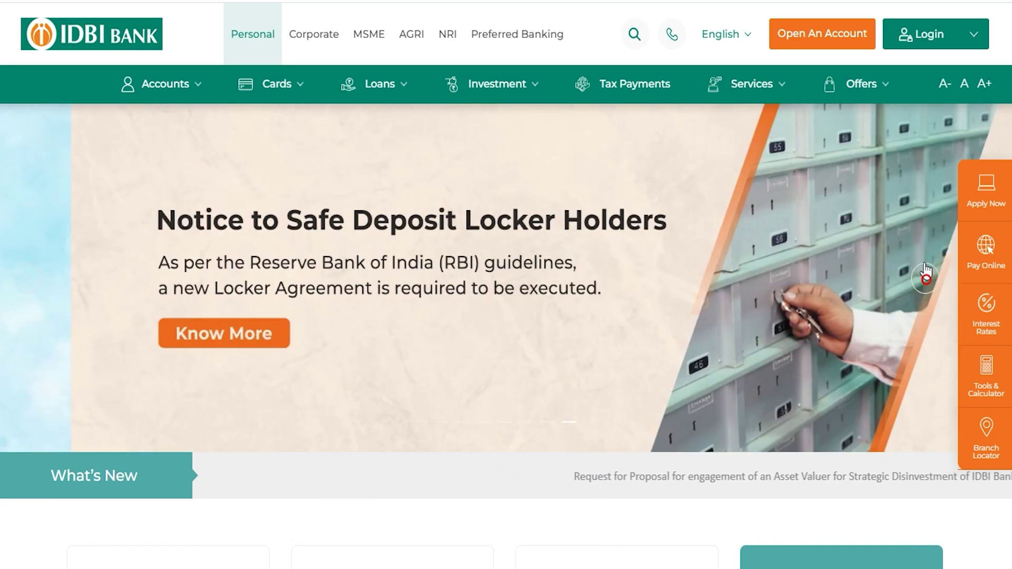